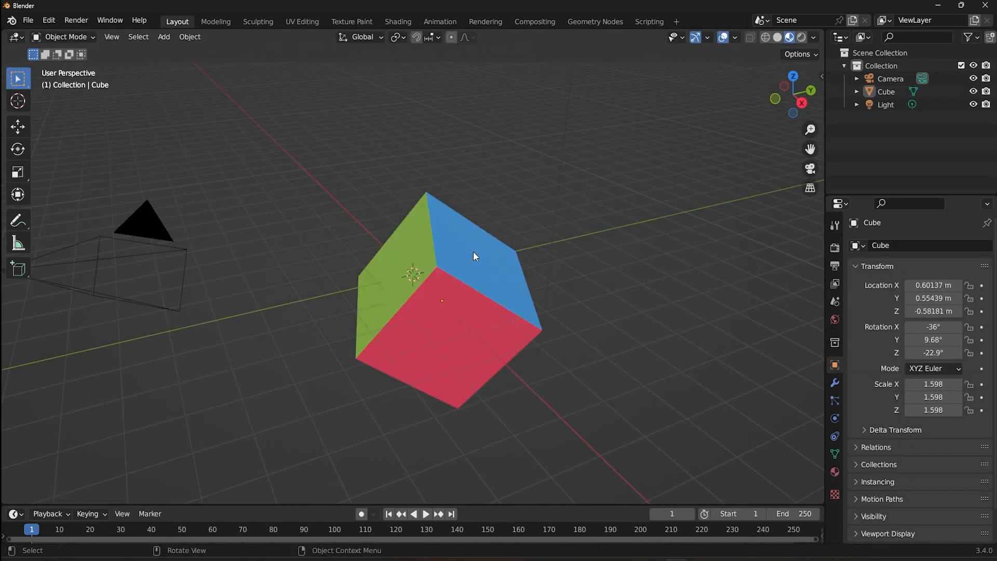
Reset the tilted cube's location, rotation and scale to their defaults.
{"action": "left_click", "coordinate": [473, 253]}
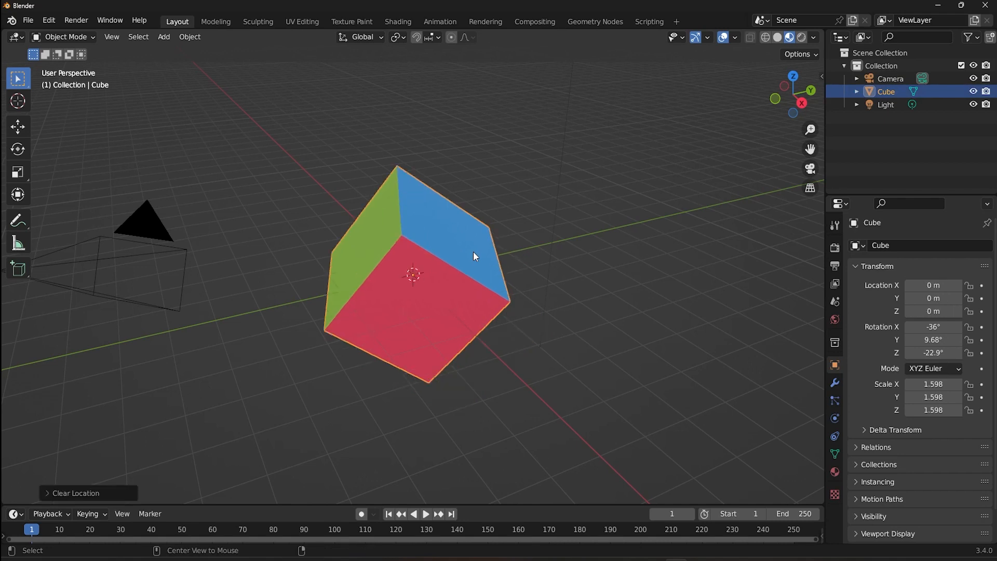
{"action": "key", "text": "alt+s"}
{"action": "key", "text": "alt+r"}
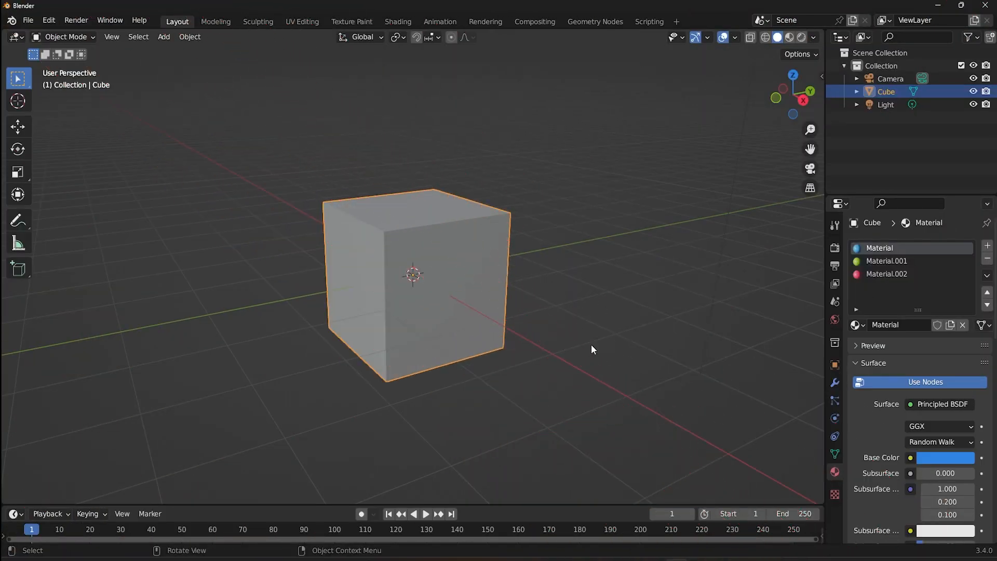
Switch the viewport shading to Material Preview to display the colours of the cube's faces.
{"action": "left_click", "coordinate": [789, 38]}
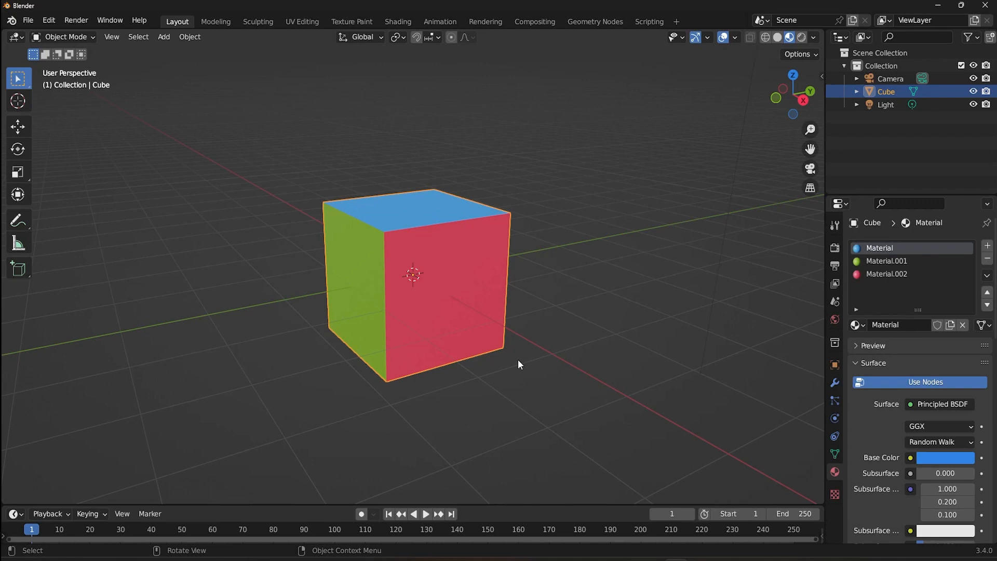
{"action": "middle_click_drag", "start_coordinate": [522, 363], "coordinate": [447, 400]}
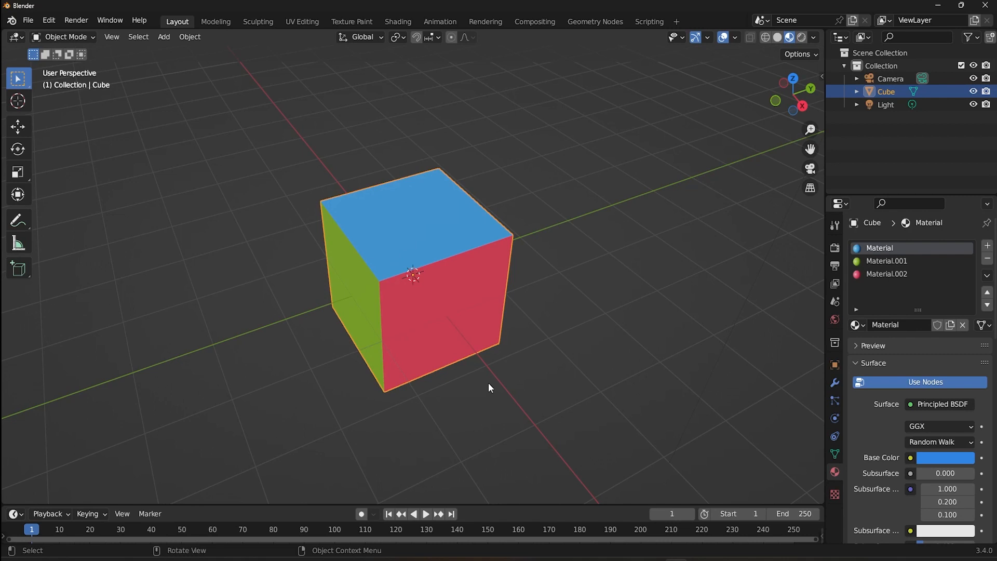
{"action": "middle_click_drag", "start_coordinate": [488, 383], "coordinate": [501, 360]}
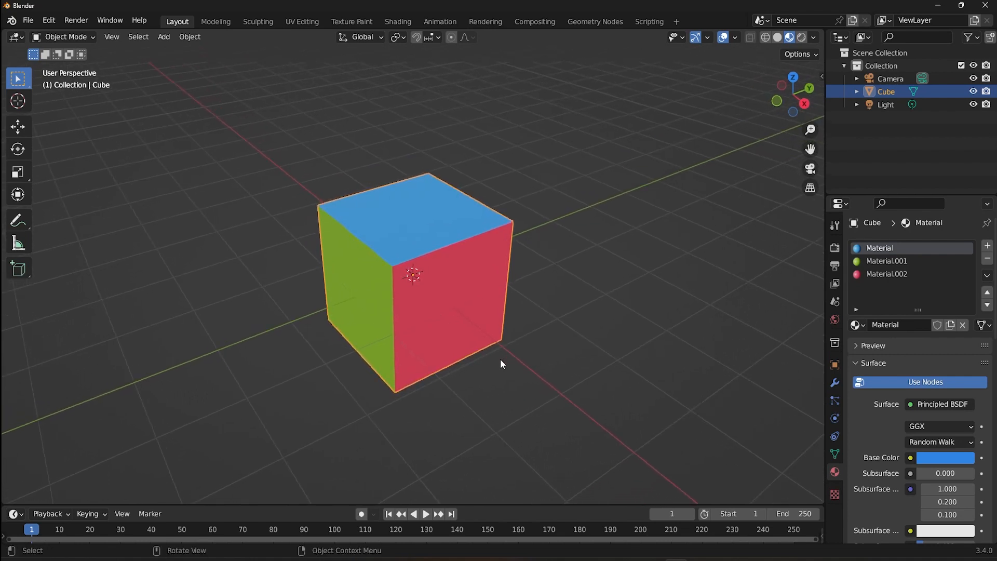
Try moving the cube -2 m along the global X axis with increment snapping.
{"action": "key", "text": "g"}
{"action": "key", "text": "x"}
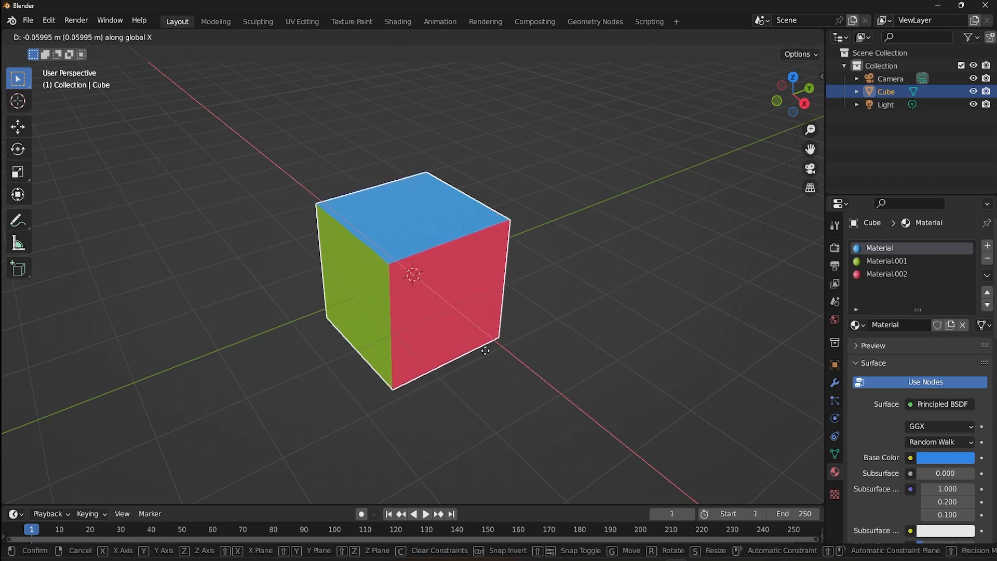
{"action": "key", "text": "ctrl"}
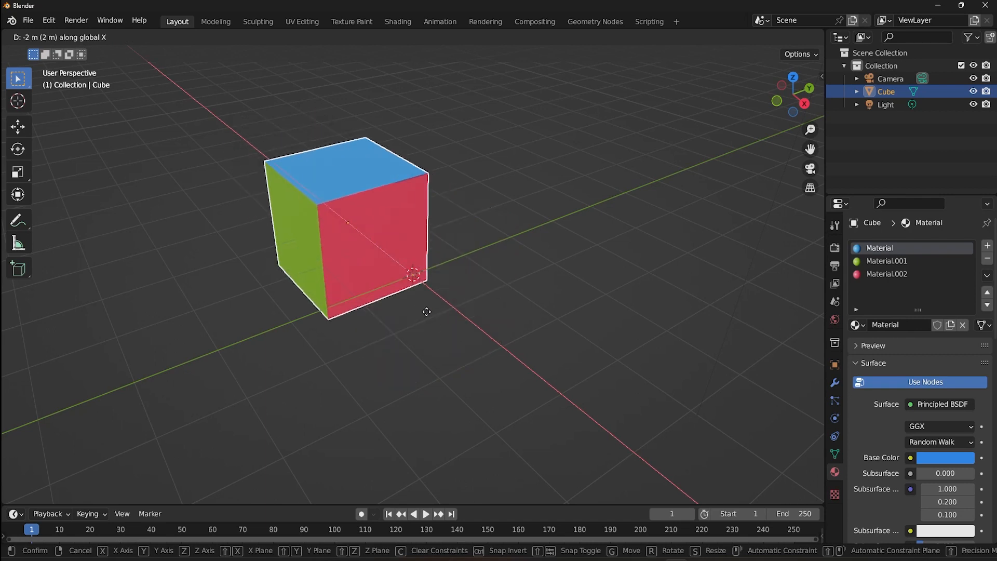
{"action": "right_click", "coordinate": [550, 416]}
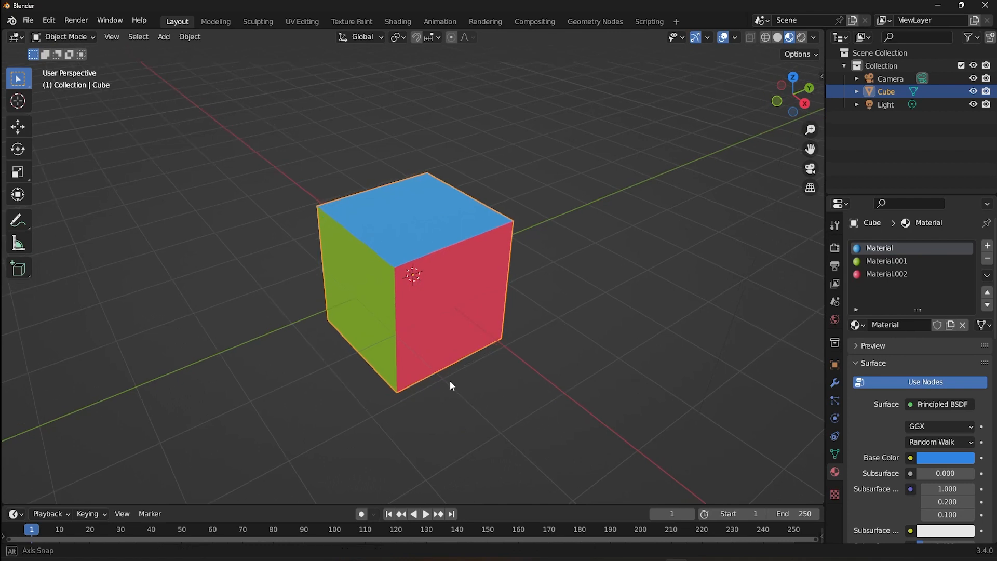
Try rotating the cube freely without an axis constraint, and cancel the rotation.
{"action": "middle_click_drag", "start_coordinate": [450, 379], "coordinate": [443, 366]}
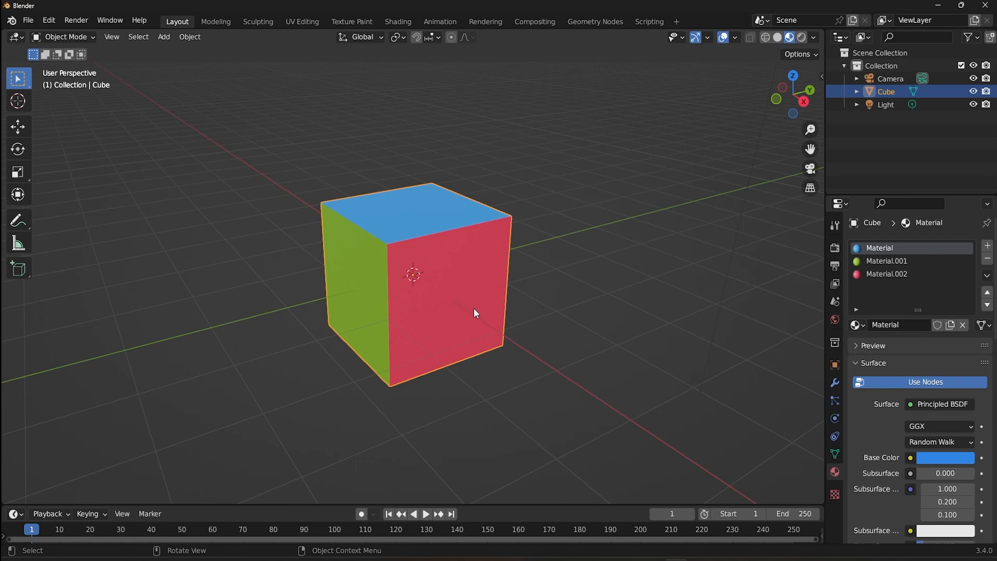
{"action": "key", "text": "r"}
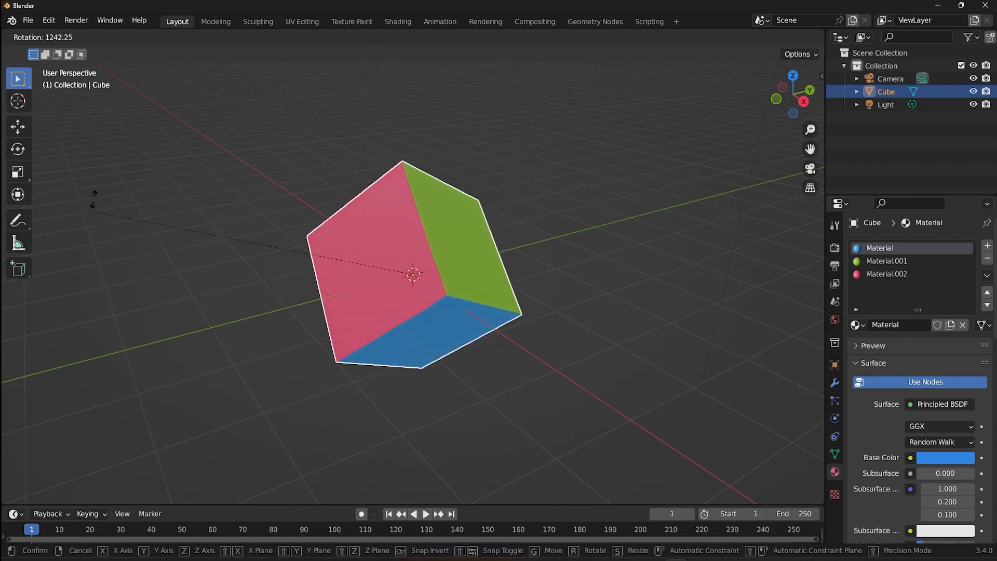
{"action": "key", "text": "Escape"}
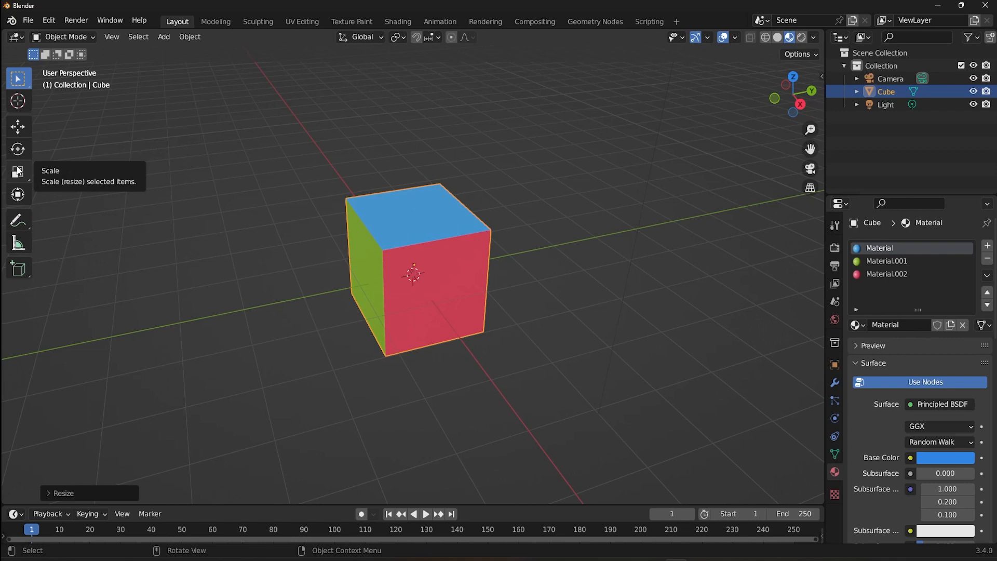
Resize the cube freely with the Scale Cage tool, using its corner, side and face handles.
{"action": "left_click_drag", "start_coordinate": [17, 172], "coordinate": [76, 195]}
{"action": "mouse_move", "coordinate": [305, 367]}
{"action": "middle_mouse_down"}
{"action": "mouse_move", "coordinate": [345, 363]}
{"action": "mouse_move", "coordinate": [318, 350]}
{"action": "mouse_move", "coordinate": [332, 366]}
{"action": "mouse_move", "coordinate": [313, 370]}
{"action": "middle_mouse_up"}
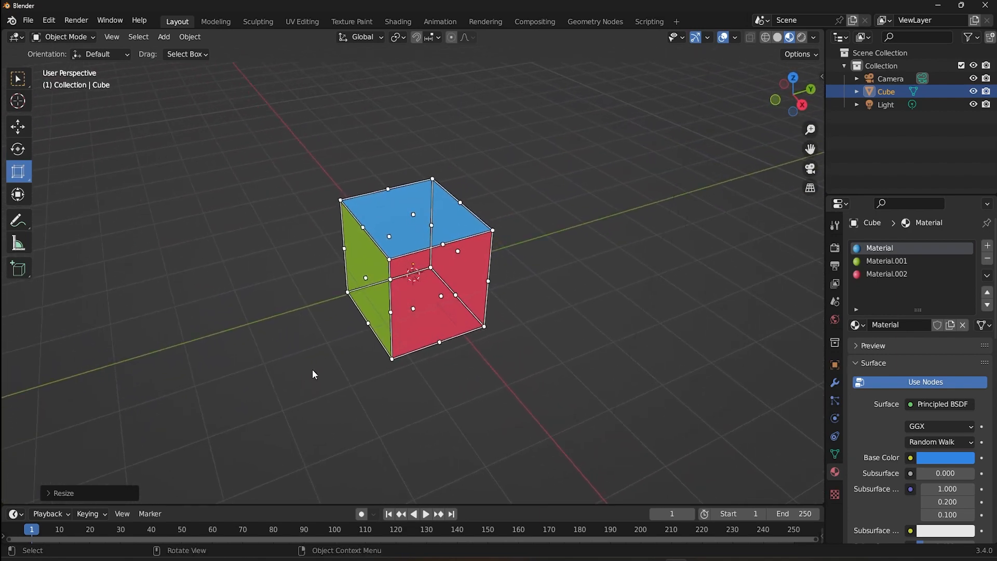
{"action": "mouse_move", "coordinate": [387, 261]}
{"action": "left_mouse_down"}
{"action": "mouse_move", "coordinate": [395, 266]}
{"action": "mouse_move", "coordinate": [379, 270]}
{"action": "mouse_move", "coordinate": [385, 263]}
{"action": "left_mouse_up"}
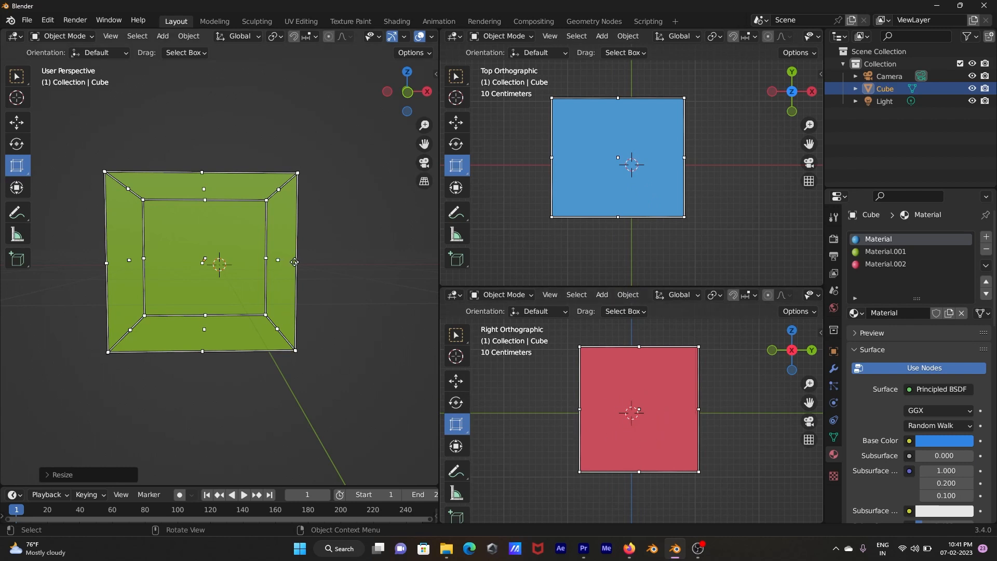
{"action": "key", "text": "s"}
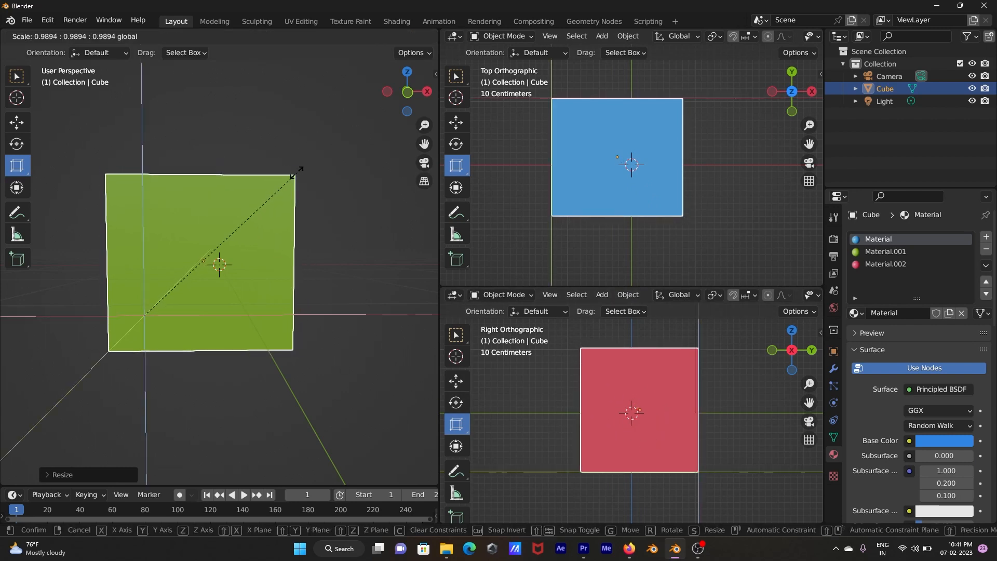
{"action": "left_click", "coordinate": [308, 163]}
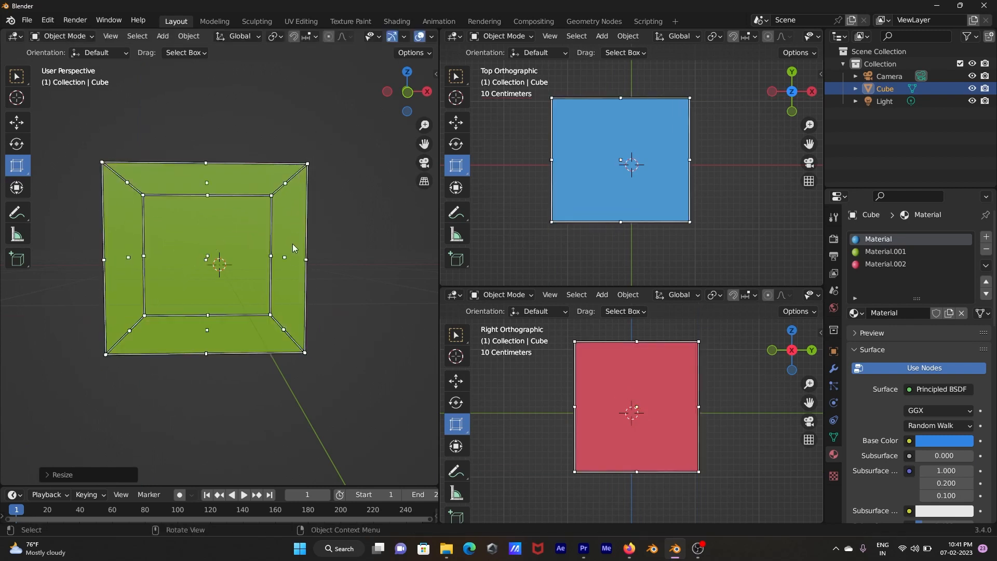
{"action": "mouse_move", "coordinate": [304, 258]}
{"action": "left_mouse_down"}
{"action": "mouse_move", "coordinate": [334, 260]}
{"action": "mouse_move", "coordinate": [307, 258]}
{"action": "left_mouse_up"}
{"action": "mouse_move", "coordinate": [207, 330]}
{"action": "left_mouse_down"}
{"action": "mouse_move", "coordinate": [209, 360]}
{"action": "mouse_move", "coordinate": [210, 331]}
{"action": "left_mouse_up"}
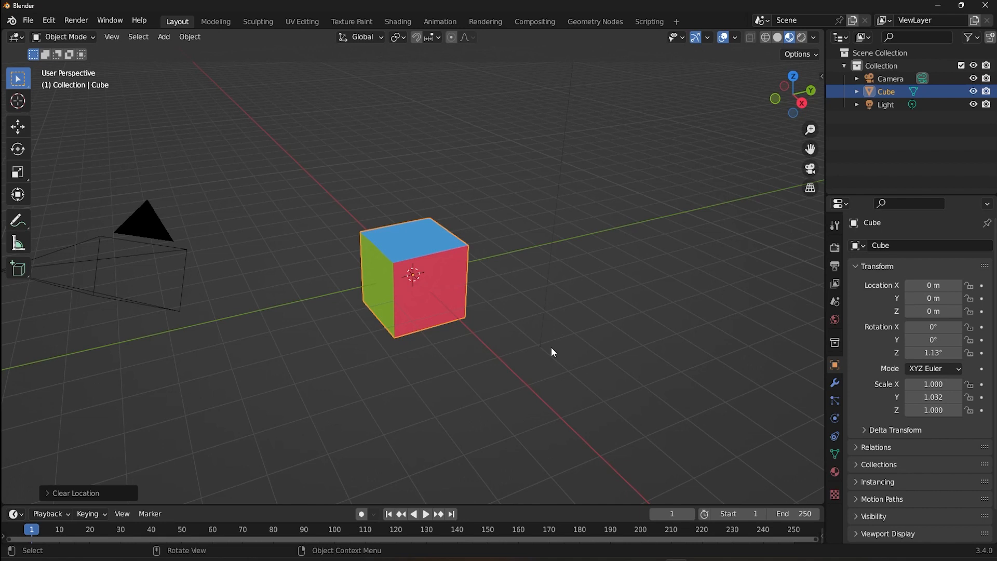
Move the cube with the Move tool's gizmo to about X -0.78 m, Y -0.02 m, Z -0.19 m.
{"action": "left_click", "coordinate": [17, 126]}
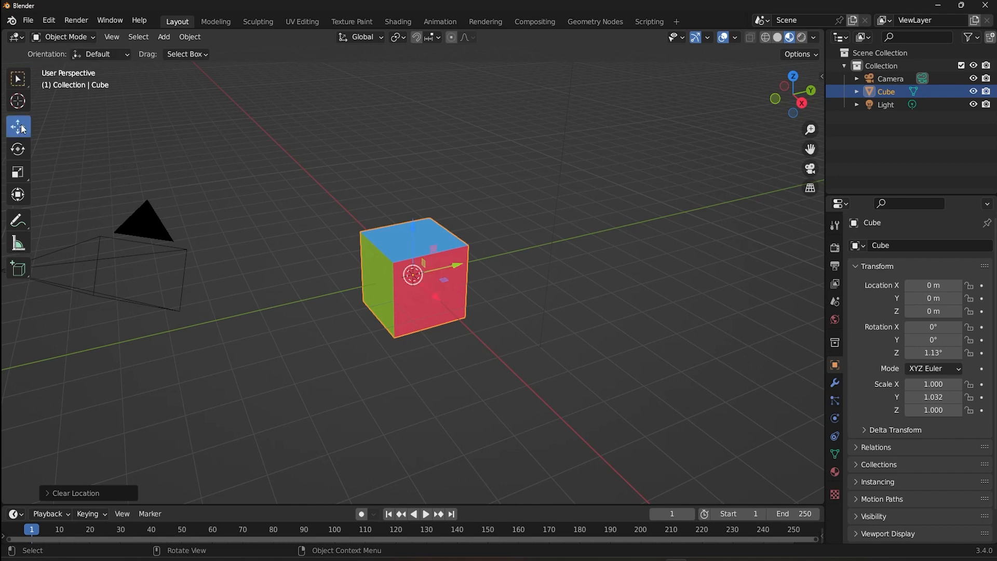
{"action": "left_click_drag", "start_coordinate": [434, 293], "coordinate": [431, 256]}
{"action": "left_click_drag", "start_coordinate": [403, 224], "coordinate": [403, 232]}
Show the cube's Rotate, Scale and Move gizmos in turn, and return to the Select Box tool.
{"action": "left_click", "coordinate": [22, 150]}
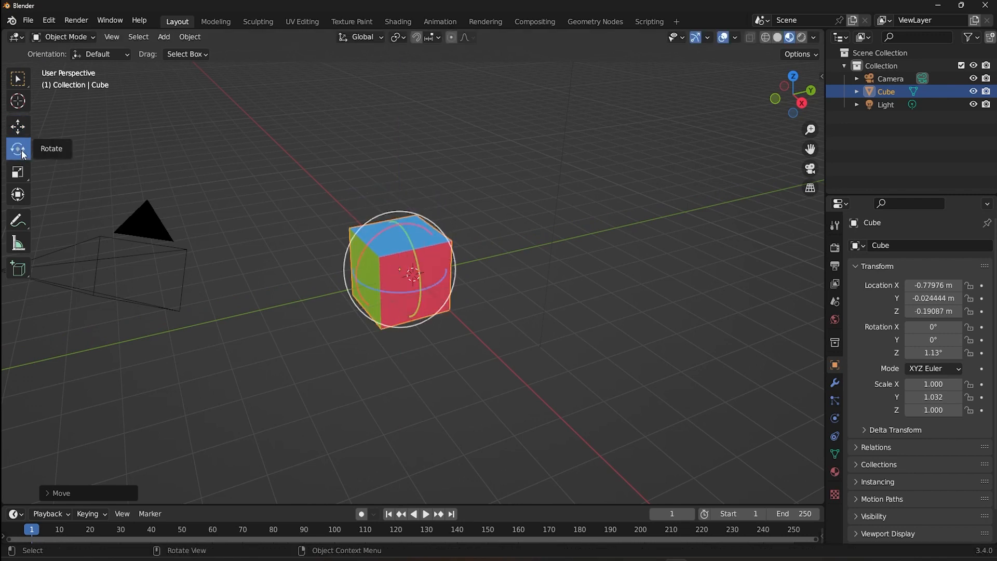
{"action": "left_click", "coordinate": [22, 173]}
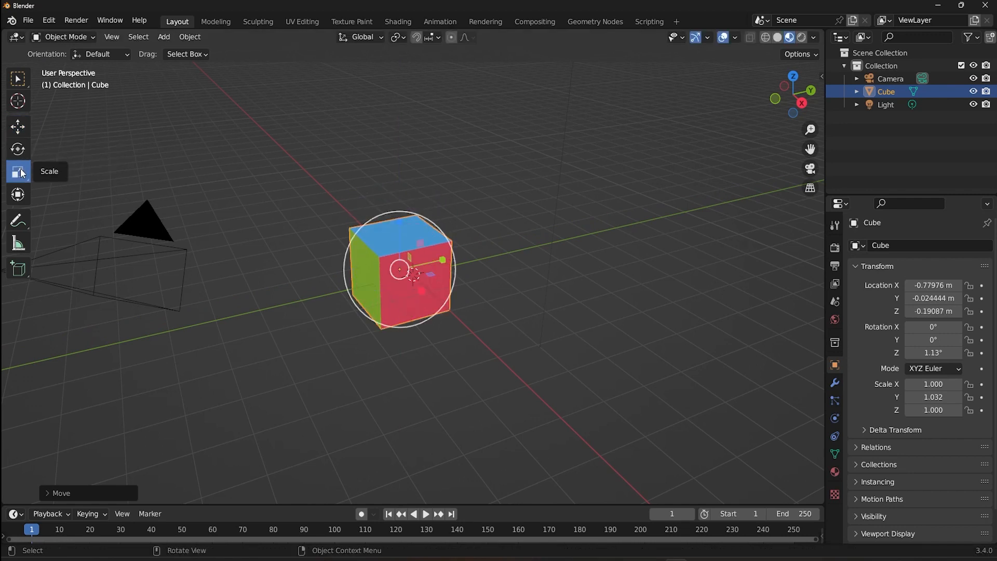
{"action": "left_click", "coordinate": [19, 128]}
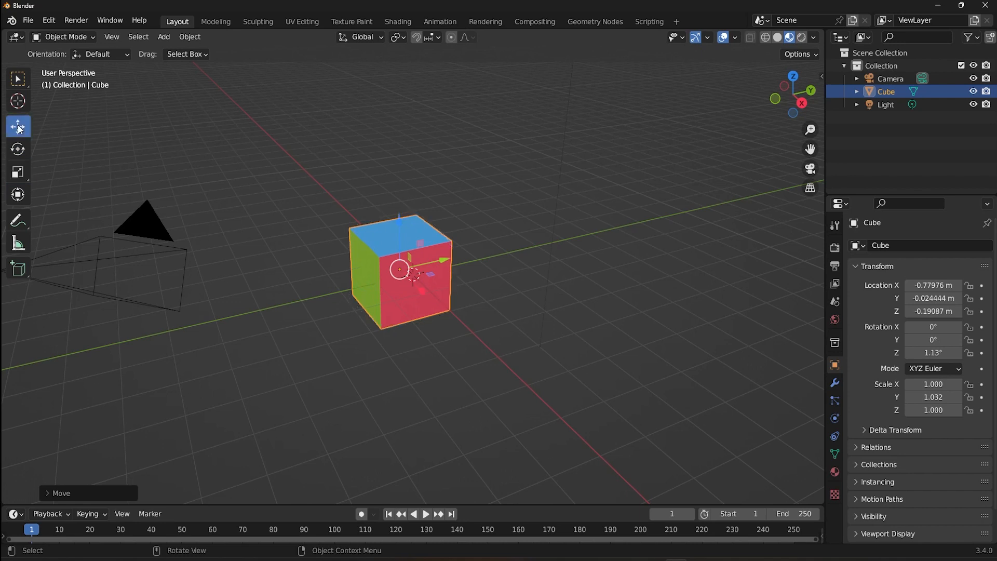
{"action": "left_click", "coordinate": [26, 77]}
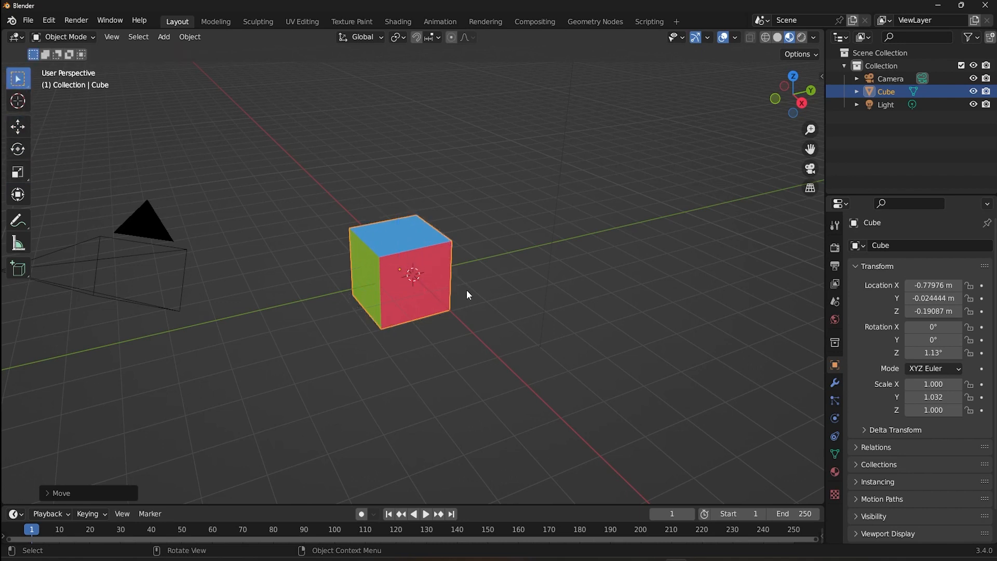
Try moving the cube freely and along the global X axis, clearing the axis constraint during the move.
{"action": "key", "text": "g"}
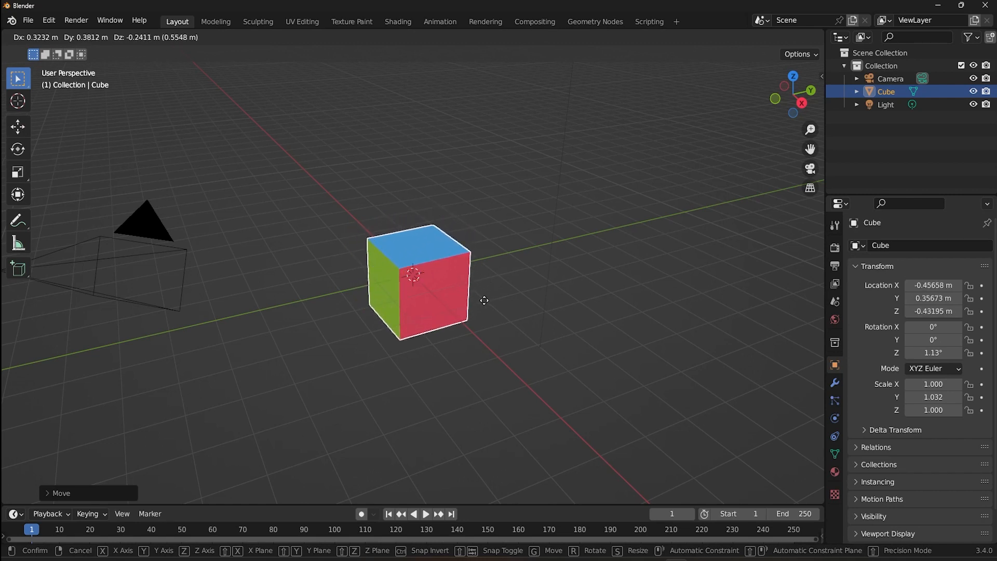
{"action": "right_click", "coordinate": [486, 305]}
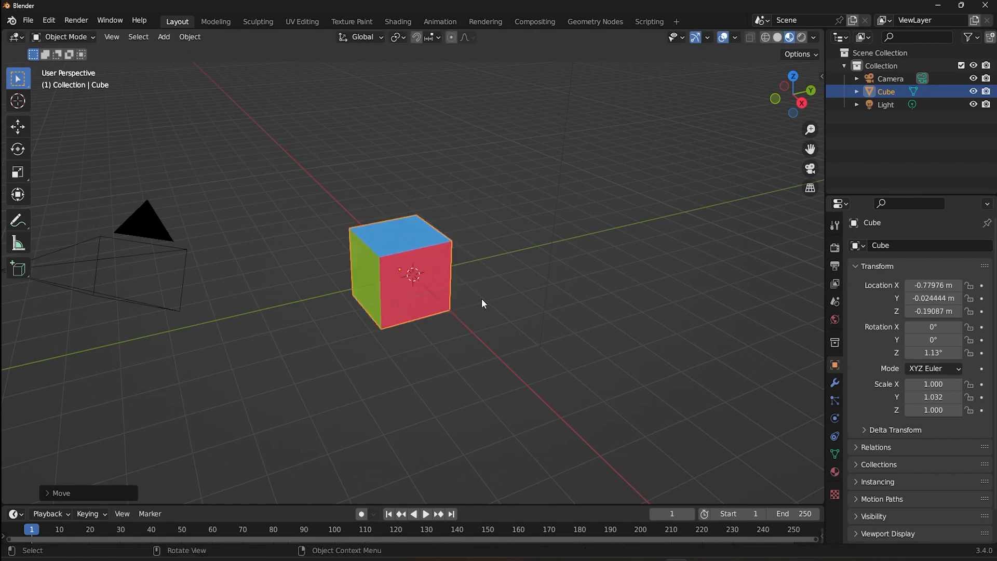
{"action": "key", "text": "g"}
{"action": "key", "text": "x"}
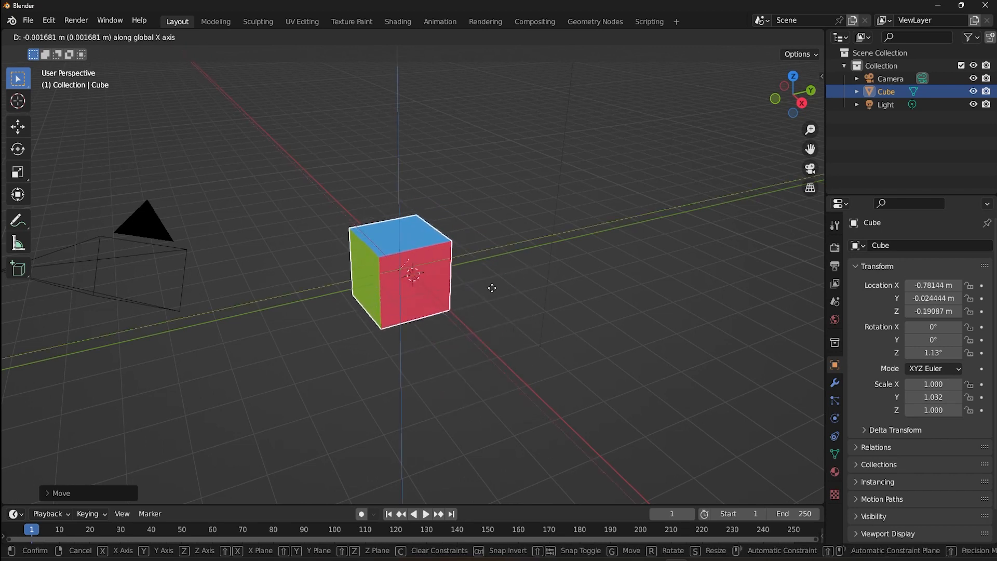
{"action": "key", "text": "c"}
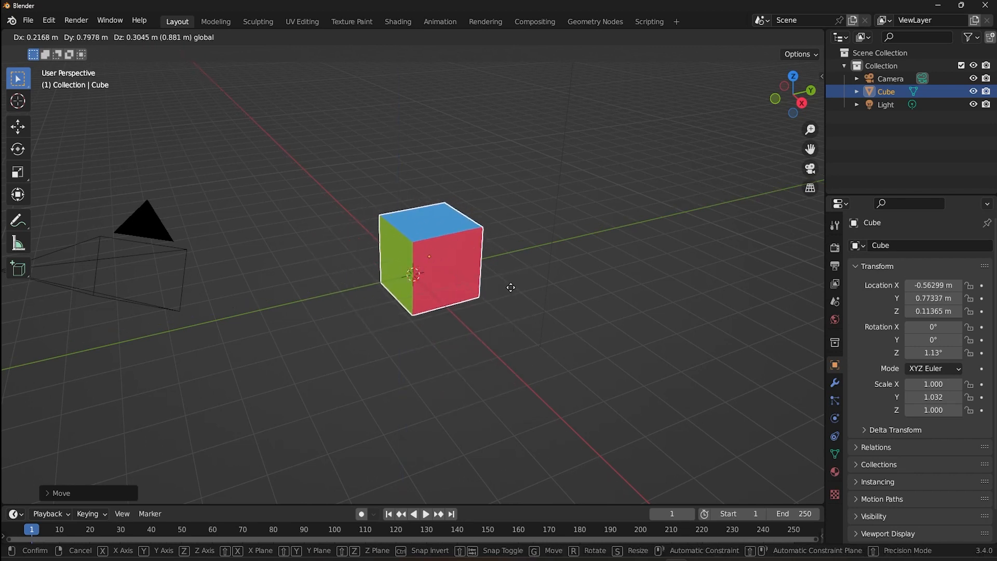
Try scaling the cube along the global X axis and rotating it about the same axis, and cancel.
{"action": "key", "text": "s"}
{"action": "key", "text": "x"}
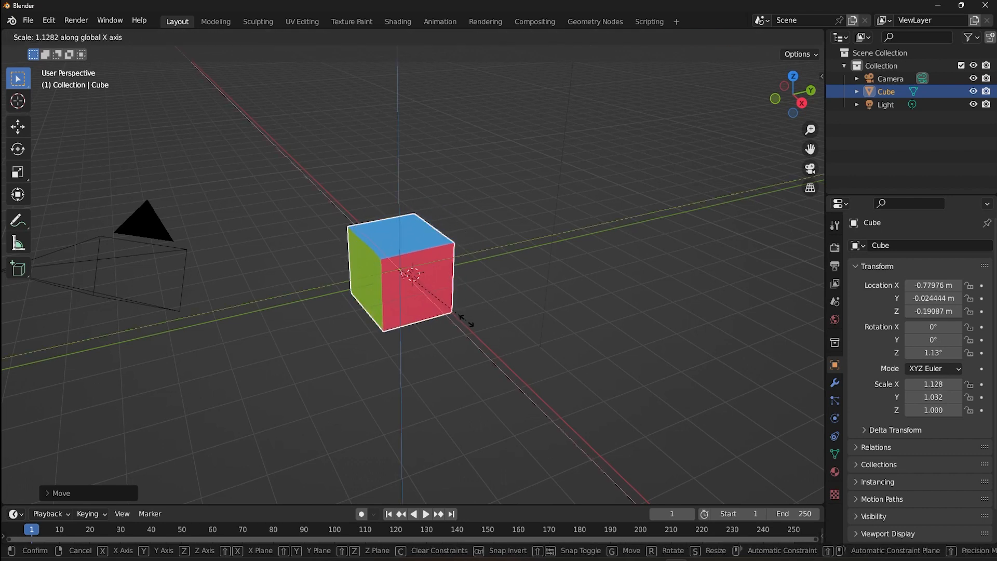
{"action": "key", "text": "r"}
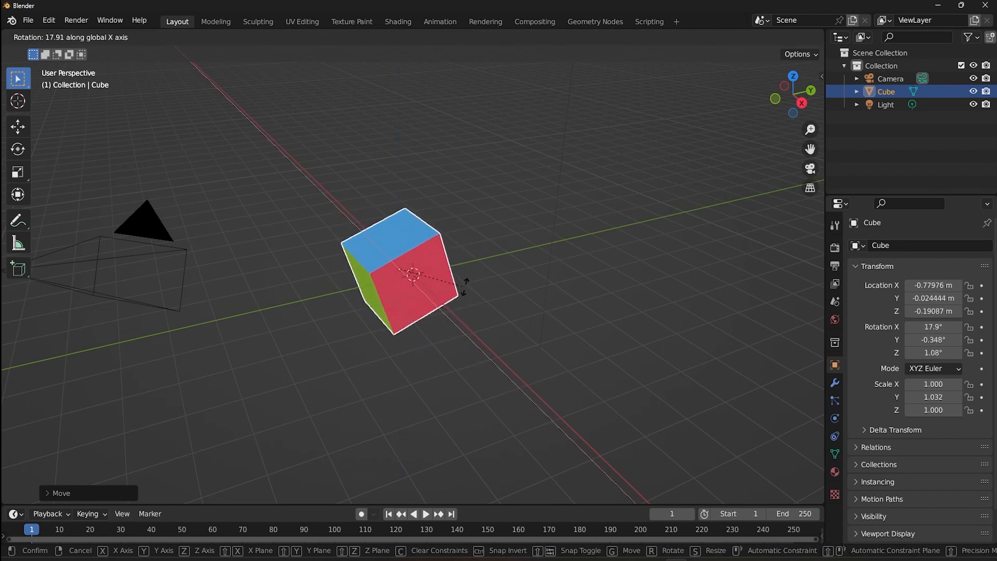
{"action": "key", "text": "Escape"}
Clear the cube's location and try moving it along the global X, Y and Z axes in turn.
{"action": "key", "text": "alt+g"}
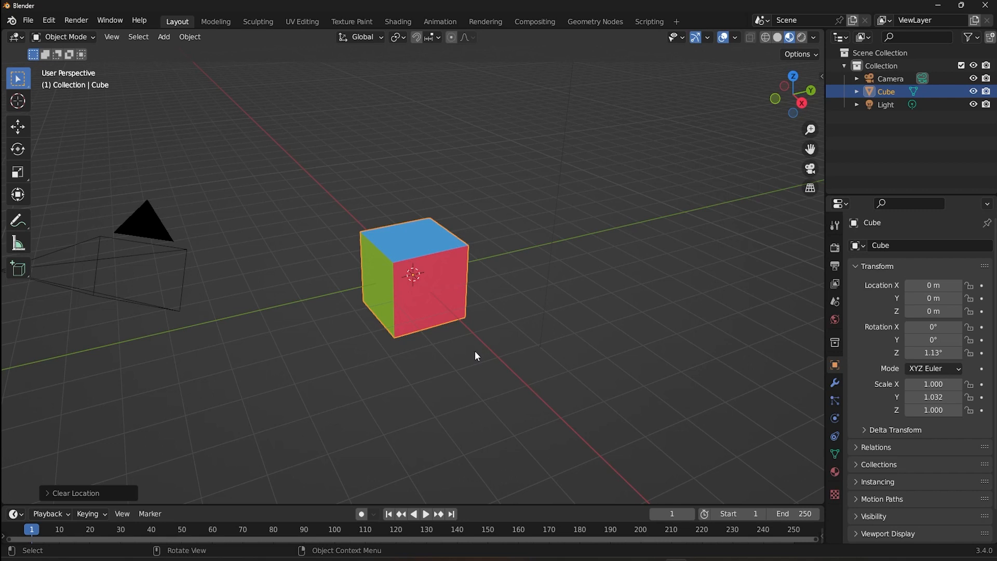
{"action": "key", "text": "g"}
{"action": "key", "text": "x"}
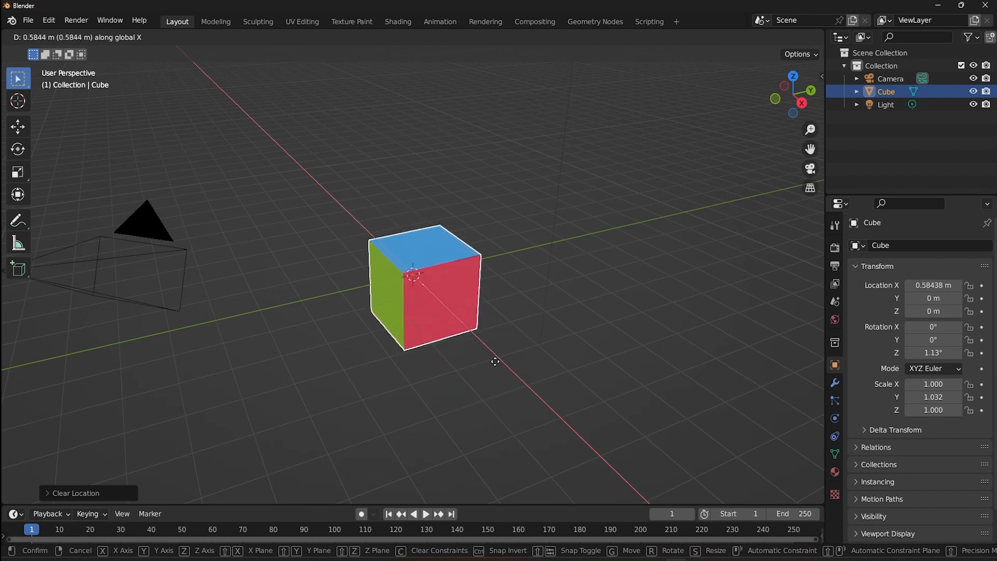
{"action": "key", "text": "y"}
{"action": "key", "text": "z"}
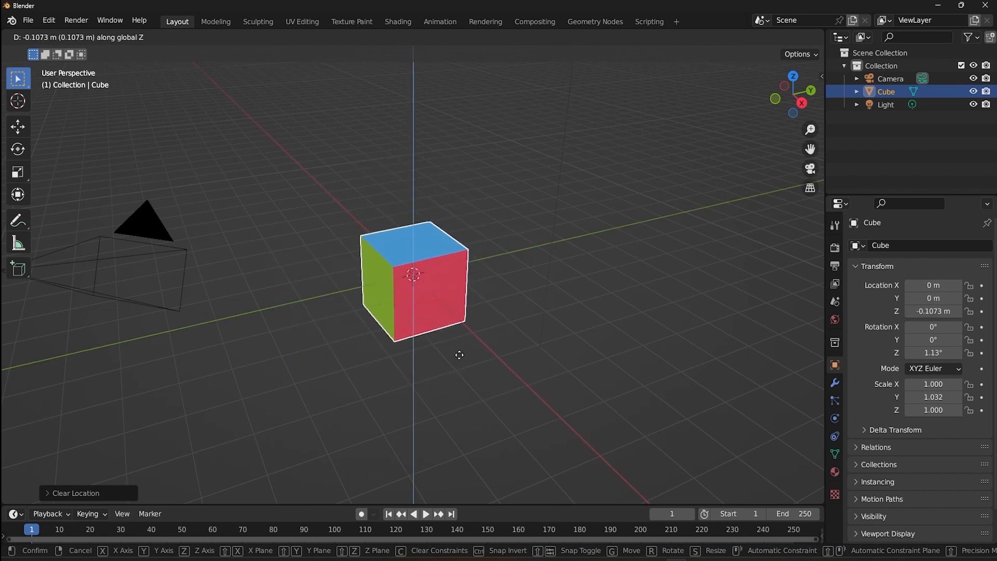
{"action": "right_click", "coordinate": [460, 357]}
Try rotating the cube about the global X, Y and Z axes in turn.
{"action": "key", "text": "r"}
{"action": "key", "text": "x"}
{"action": "key", "text": "y"}
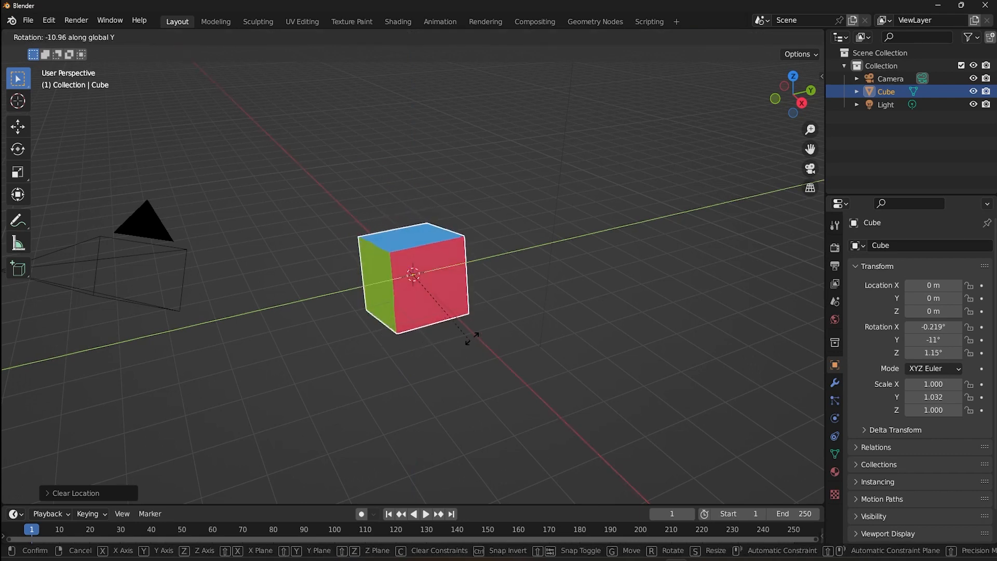
{"action": "key", "text": "z"}
Try scaling the cube along the global Y and Z axes, and cancel the transform.
{"action": "key", "text": "s"}
{"action": "key", "text": "y"}
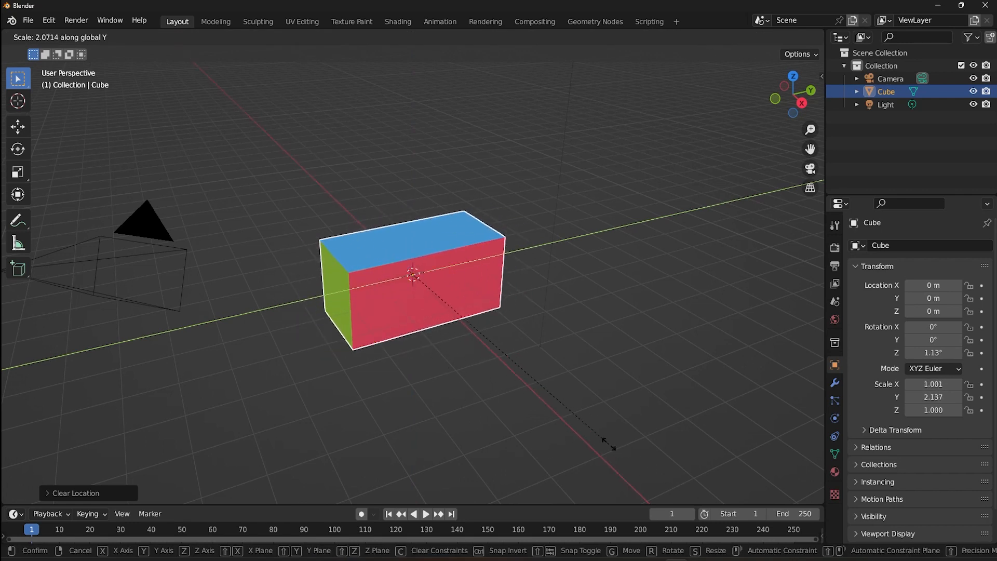
{"action": "key", "text": "z"}
{"action": "key", "text": "Escape"}
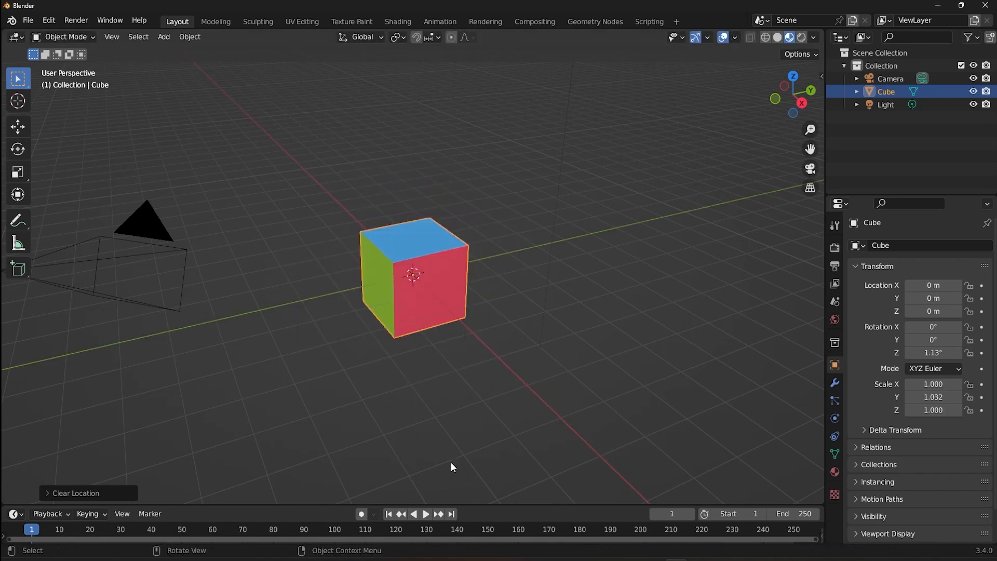
Move the cube about -0.71 m along the global X axis and check the settings of that move.
{"action": "key", "text": "g"}
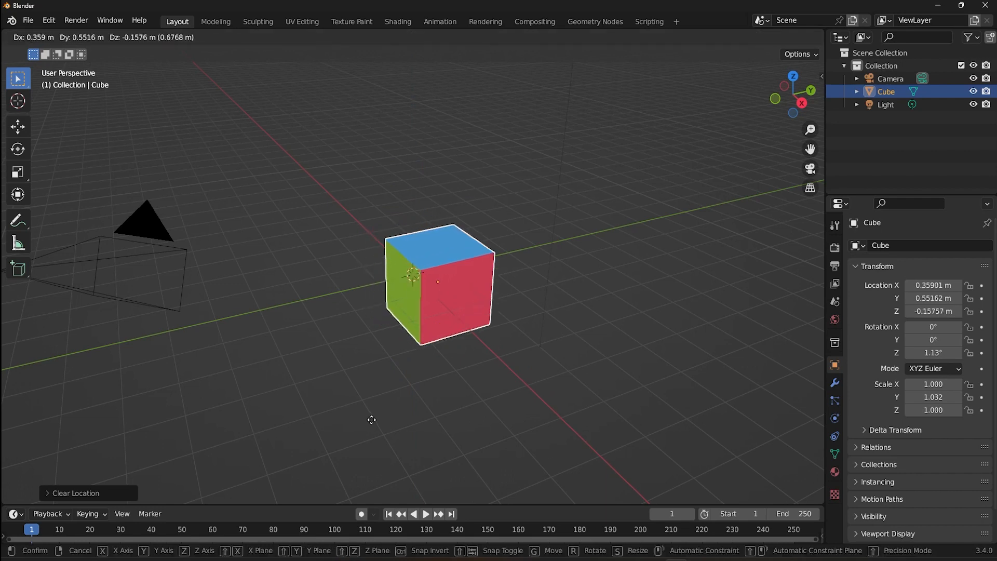
{"action": "key", "text": "x"}
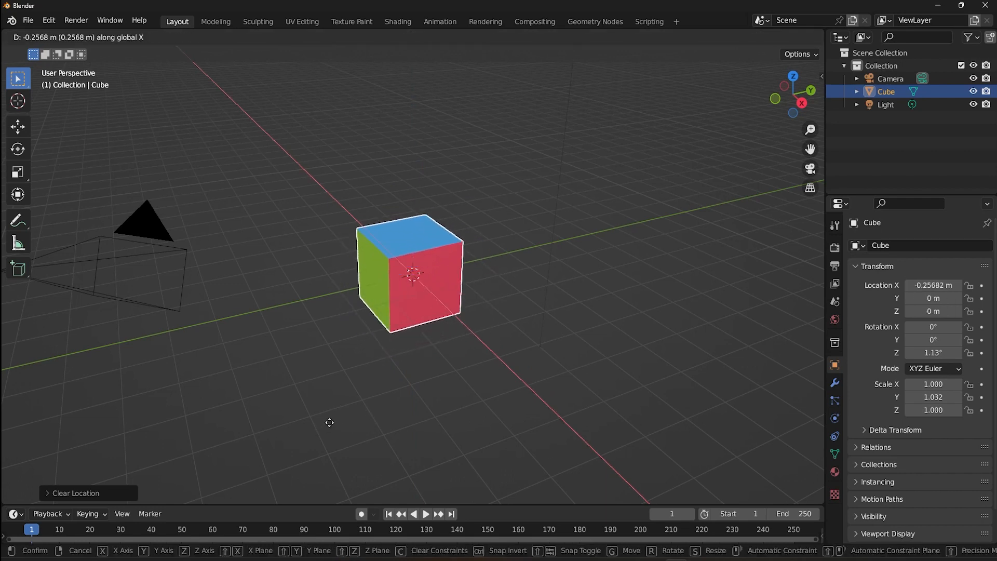
{"action": "left_click", "coordinate": [323, 414]}
{"action": "left_click", "coordinate": [62, 488]}
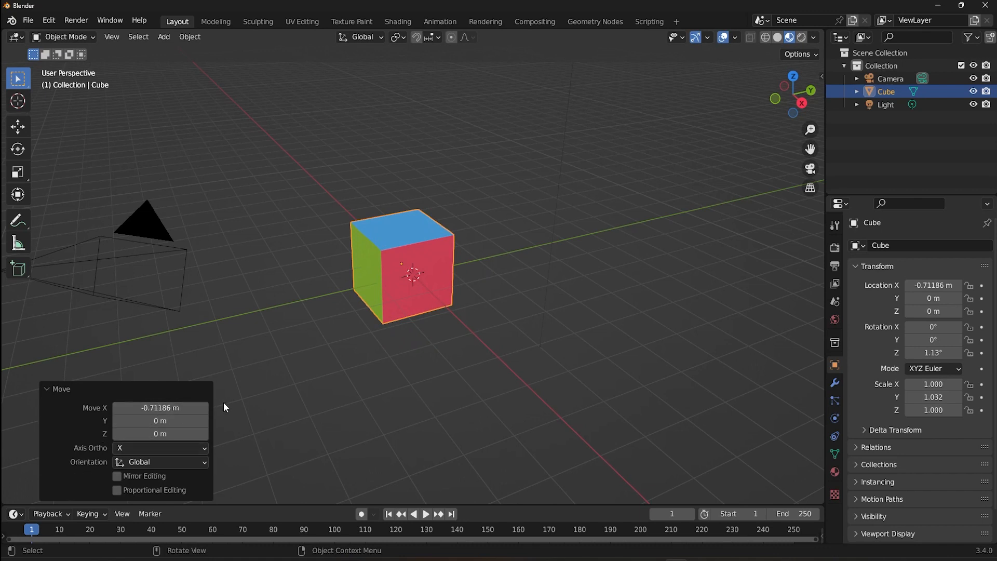
{"action": "left_click", "coordinate": [71, 395]}
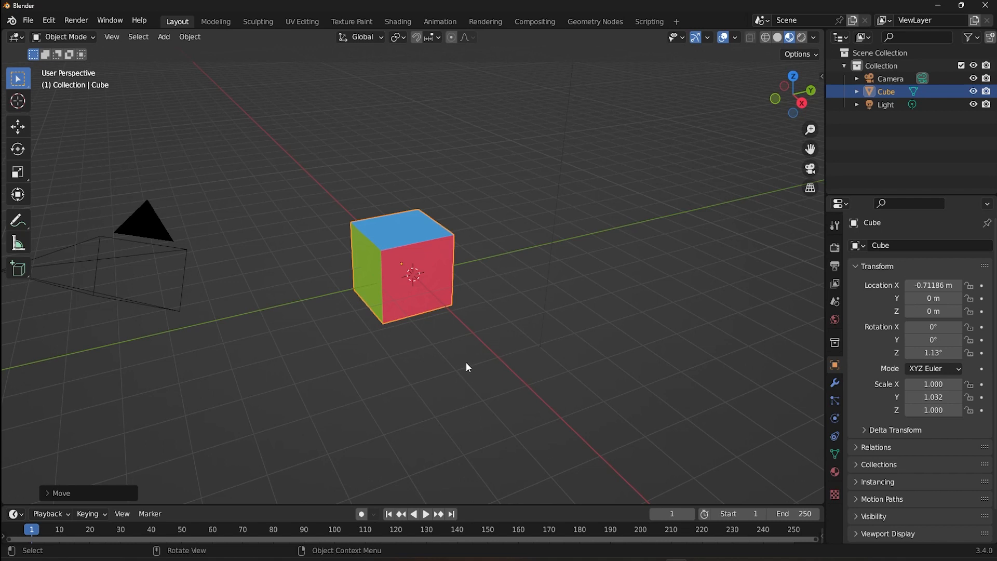
Move the cube exactly 5 m along the global X axis, and clear its location.
{"action": "key", "text": "g"}
{"action": "key", "text": "x"}
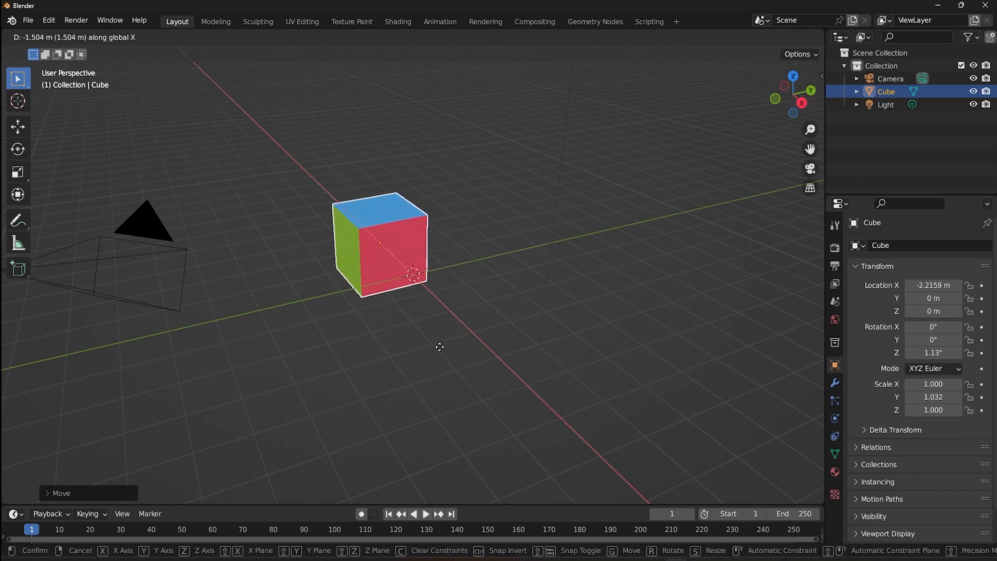
{"action": "key", "text": "5"}
{"action": "key", "text": "Return"}
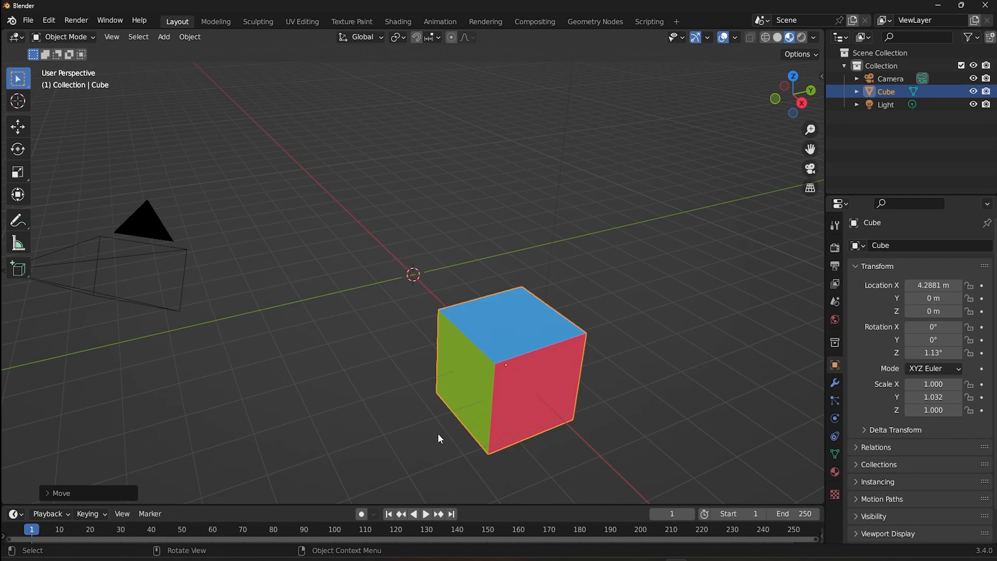
{"action": "key", "text": "alt+g"}
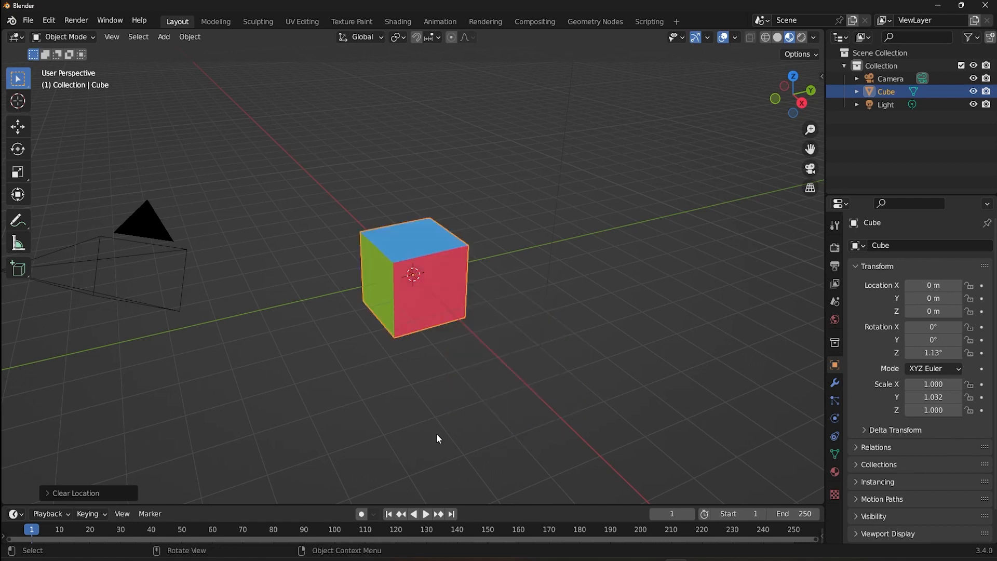
Move the cube exactly 2 m along the global X axis, and reset its location.
{"action": "key", "text": "g"}
{"action": "key", "text": "x"}
{"action": "key", "text": "2"}
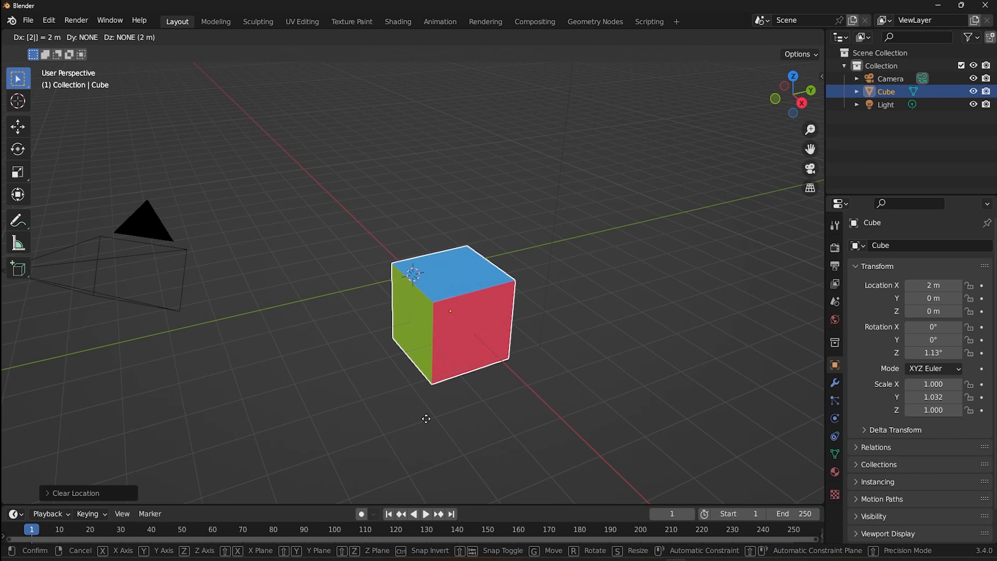
{"action": "key", "text": "Return"}
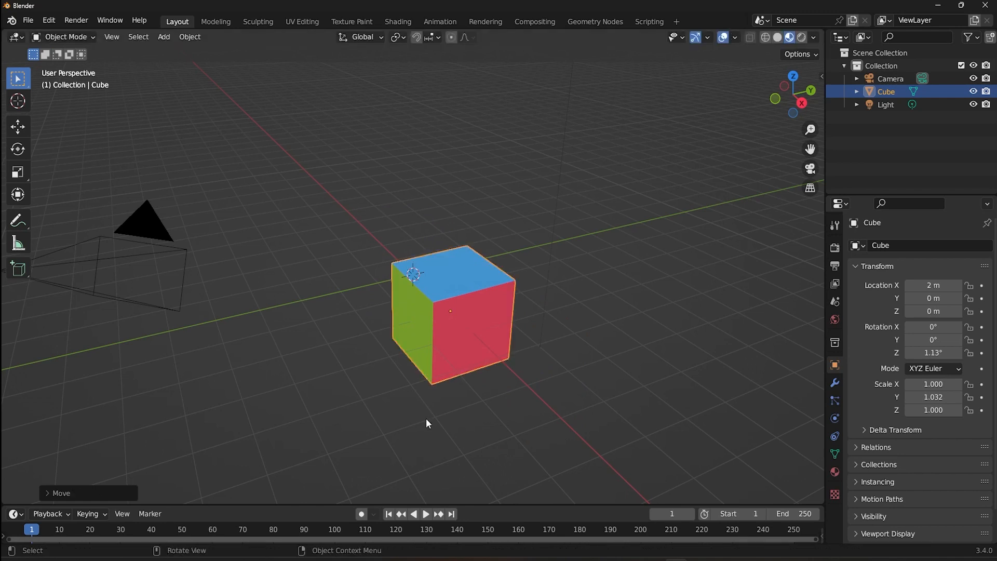
{"action": "key", "text": "alt+g"}
Rotate the cube by 2° without an axis constraint and scale it uniformly by a factor of 2.
{"action": "key", "text": "r"}
{"action": "key", "text": "2"}
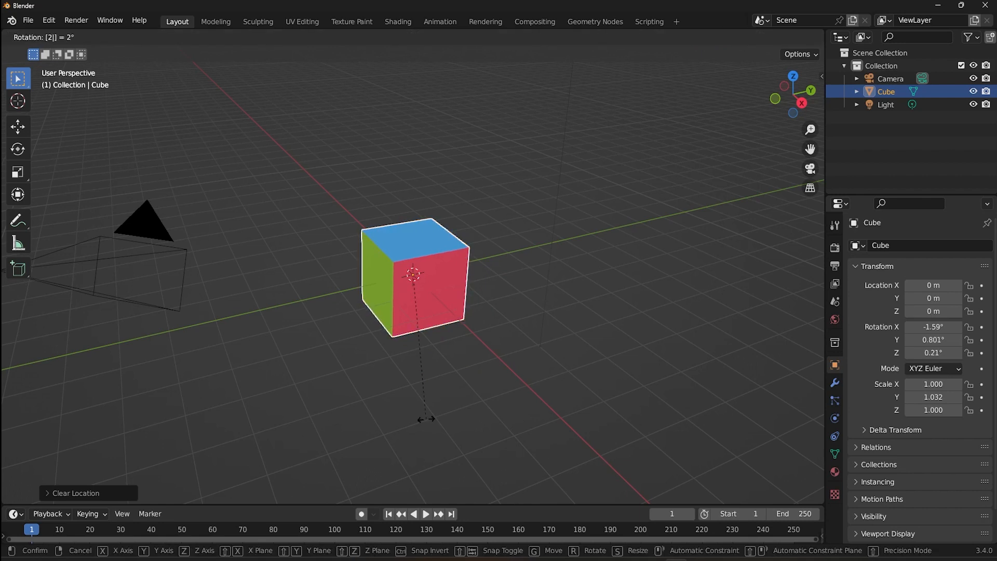
{"action": "key", "text": "Return"}
{"action": "key", "text": "s"}
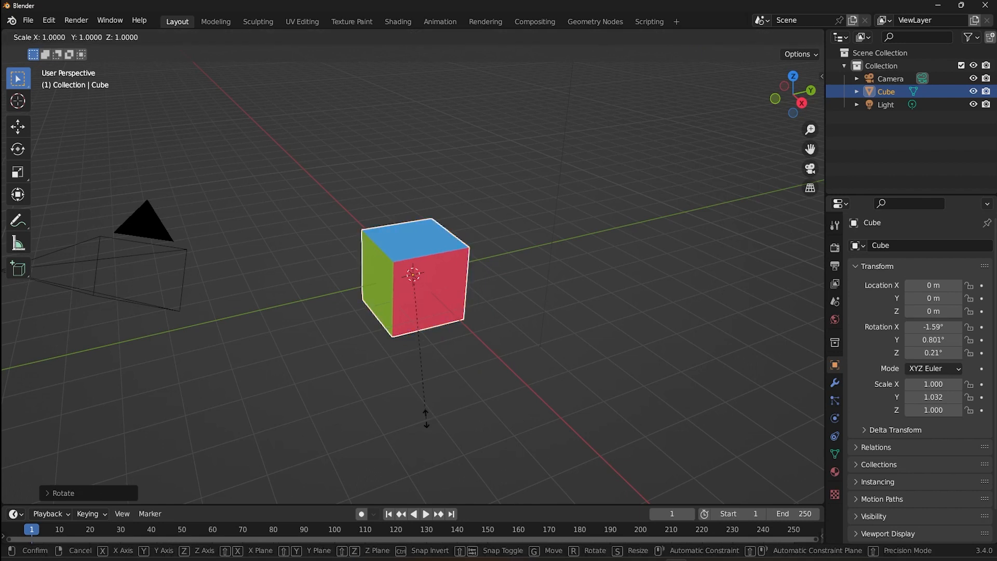
{"action": "key", "text": "2"}
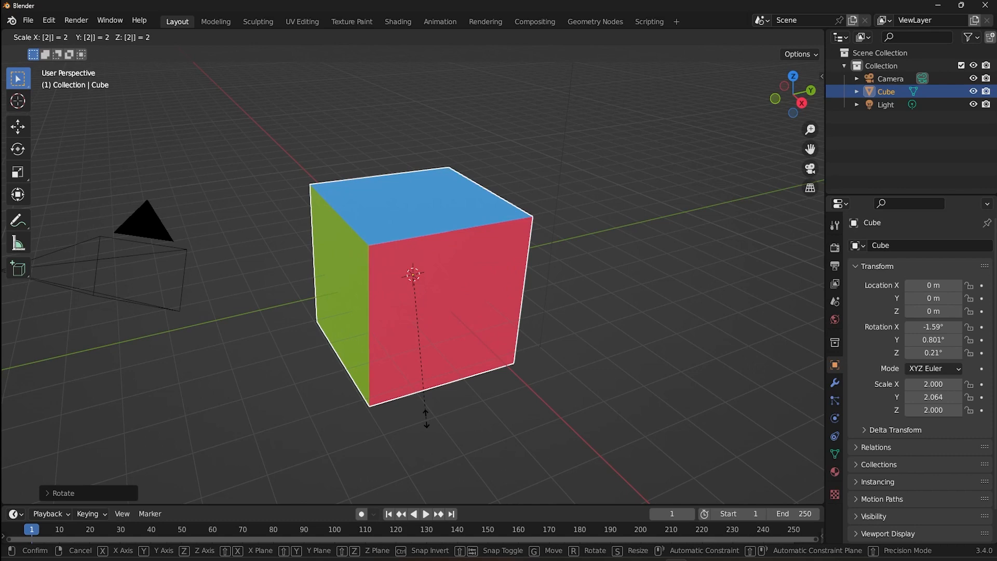
{"action": "key", "text": "Return"}
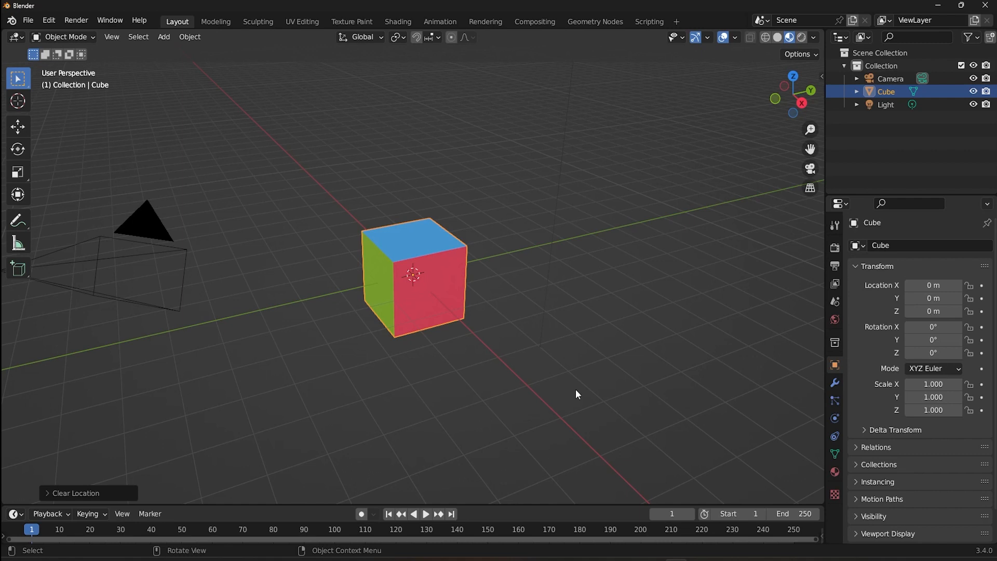
Nudge the cube in the XY plane with the Move gizmo and scale it about 1.45 times in X and Y with the Scale gizmo.
{"action": "left_click", "coordinate": [18, 127]}
{"action": "mouse_move", "coordinate": [441, 283]}
{"action": "left_mouse_down"}
{"action": "mouse_move", "coordinate": [489, 289]}
{"action": "mouse_move", "coordinate": [418, 283]}
{"action": "mouse_move", "coordinate": [471, 254]}
{"action": "mouse_move", "coordinate": [443, 281]}
{"action": "left_mouse_up"}
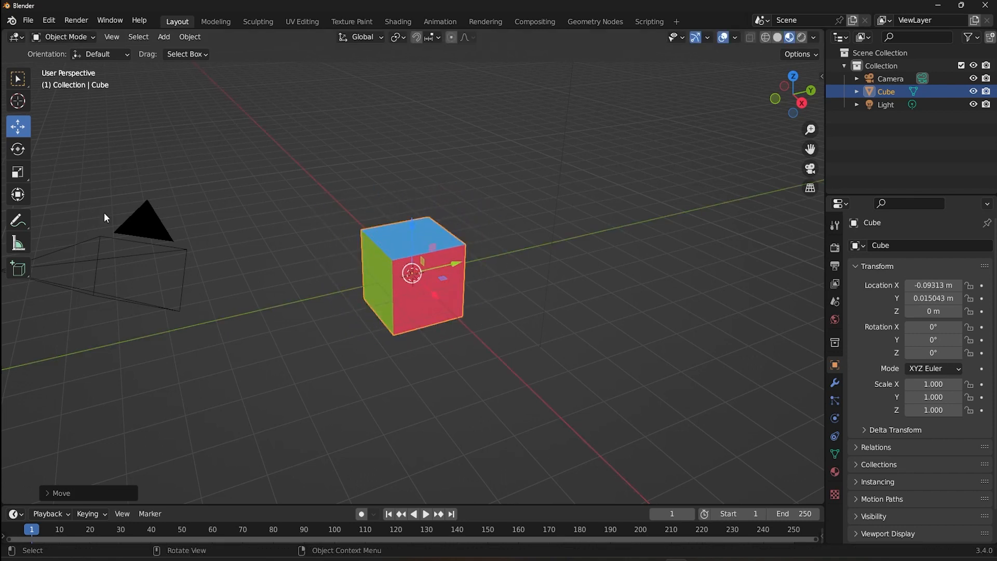
{"action": "left_click", "coordinate": [17, 174]}
{"action": "mouse_move", "coordinate": [441, 277]}
{"action": "left_mouse_down"}
{"action": "mouse_move", "coordinate": [459, 324]}
{"action": "mouse_move", "coordinate": [462, 292]}
{"action": "mouse_move", "coordinate": [488, 314]}
{"action": "mouse_move", "coordinate": [451, 294]}
{"action": "left_mouse_up"}
{"action": "left_click", "coordinate": [18, 80]}
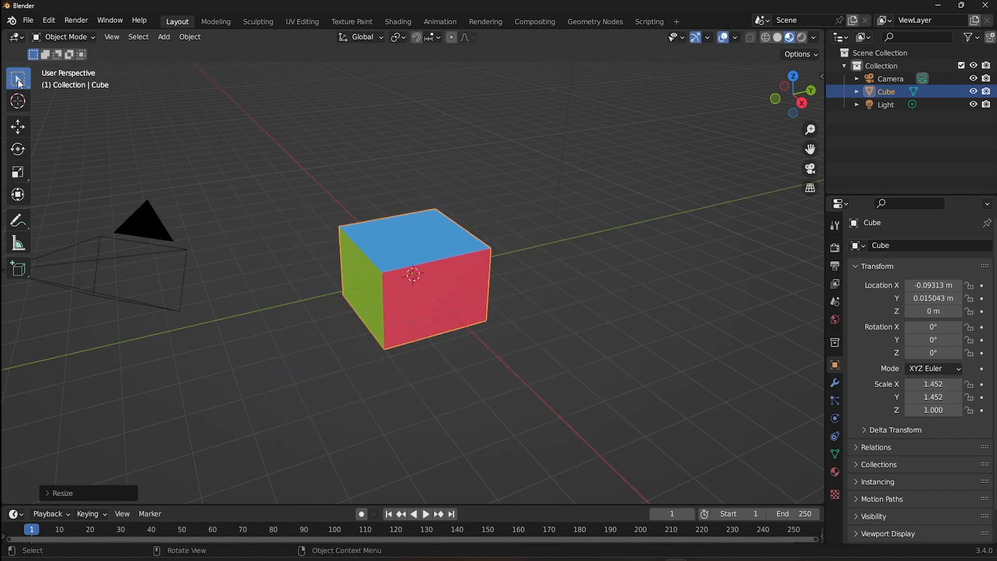
Clear the cube's scale and try moving it with the global Z axis locked.
{"action": "key", "text": "alt+s"}
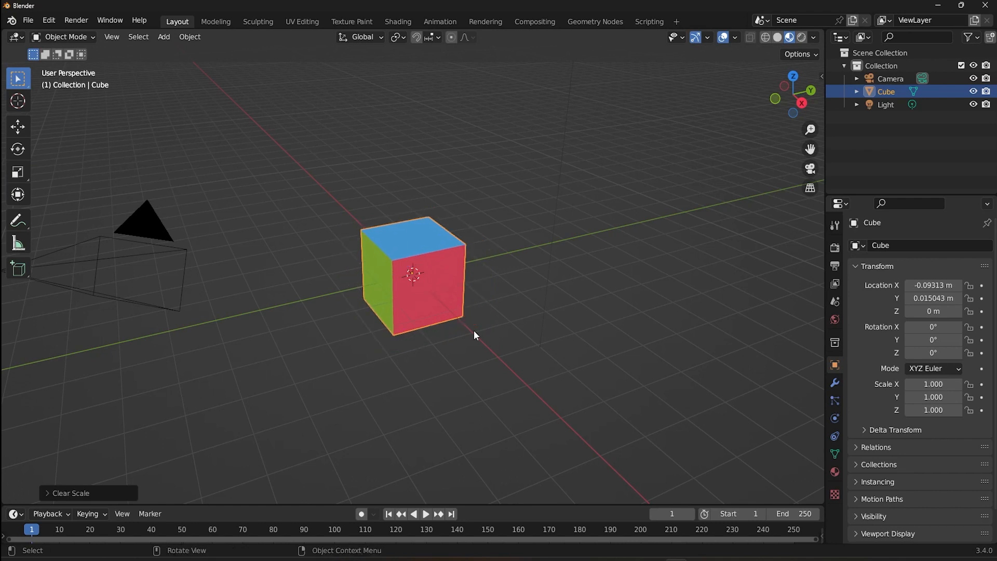
{"action": "key", "text": "g"}
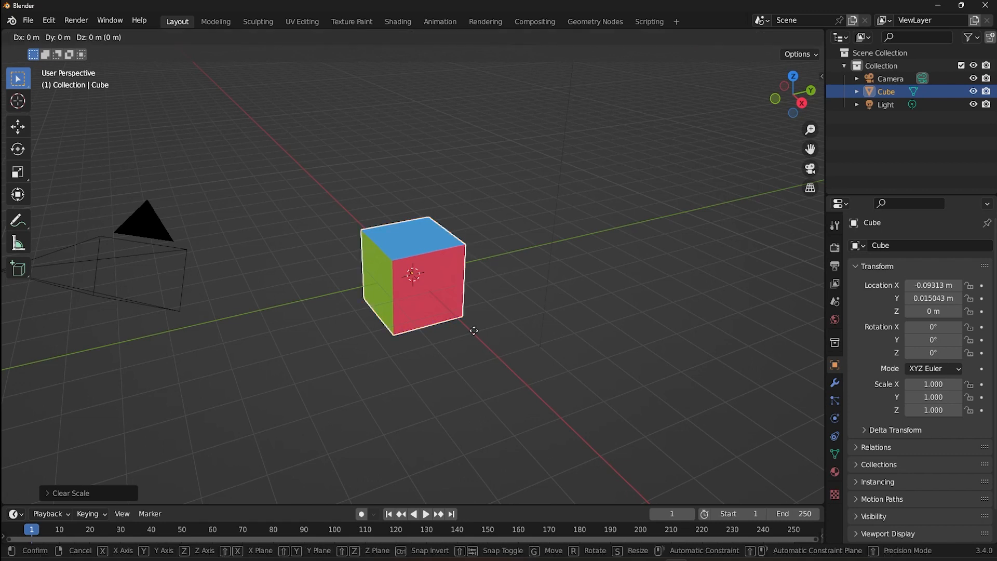
{"action": "key", "text": "shift+z"}
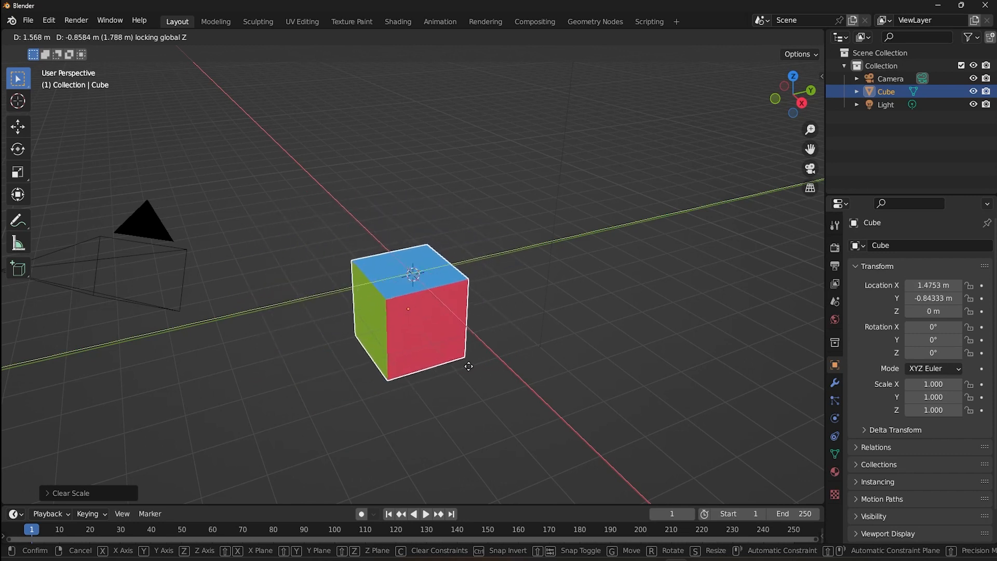
Try scaling the cube in X and Y only, with the global Z axis locked, and cancel.
{"action": "key", "text": "s"}
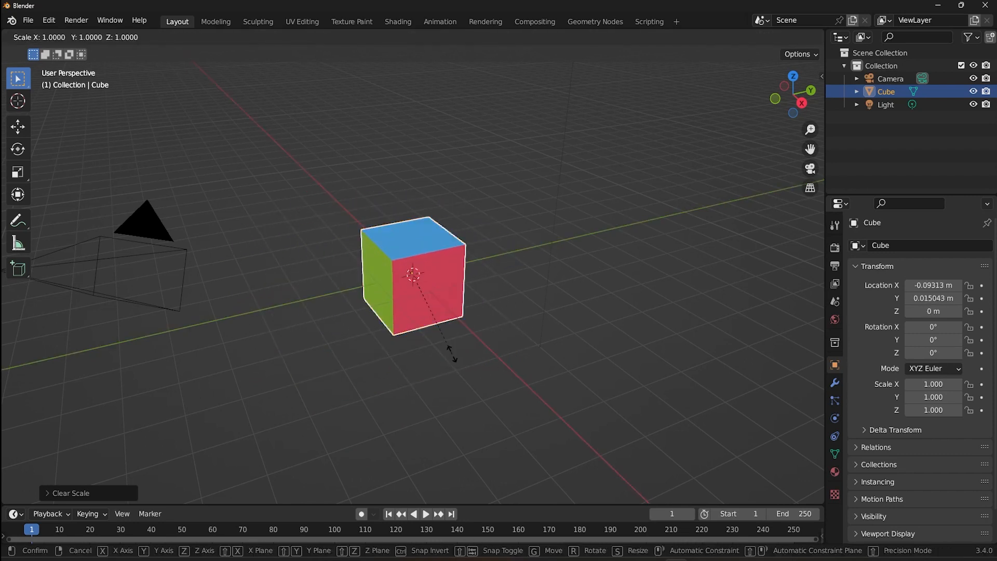
{"action": "key", "text": "shift+z"}
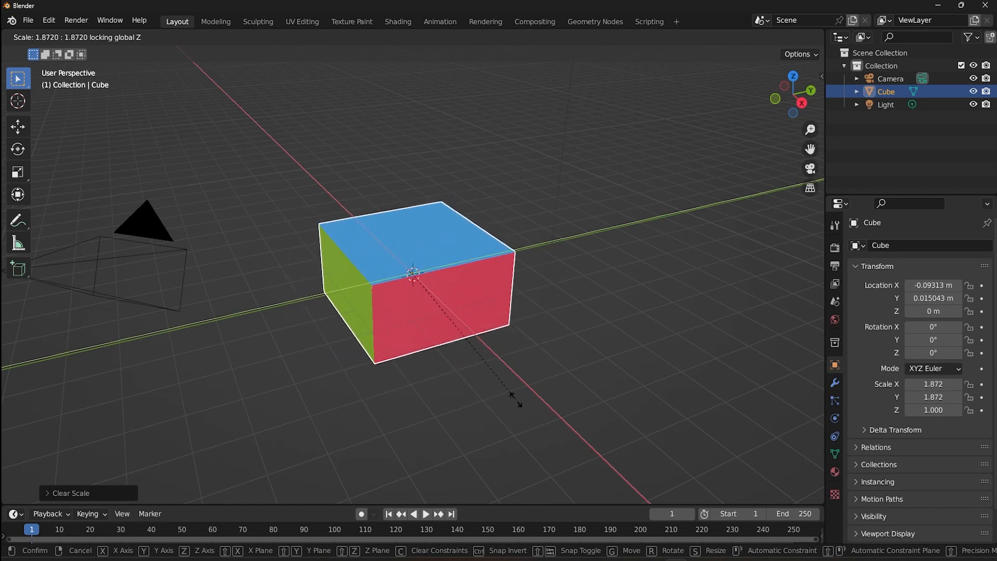
{"action": "key", "text": "Escape"}
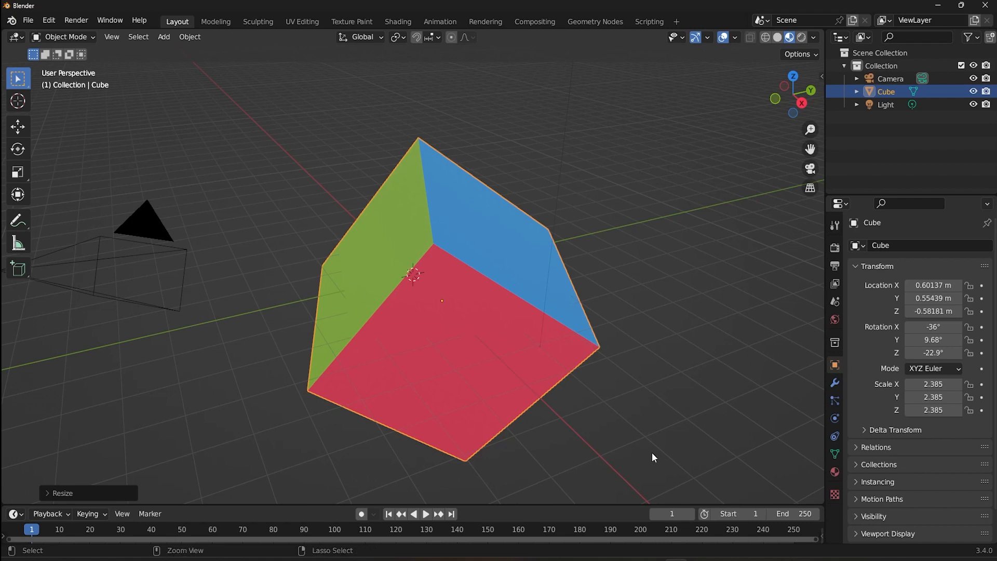
Undo the last scaling of the cube and review the Undo Steps setting in the System preferences.
{"action": "key", "text": "ctrl+z"}
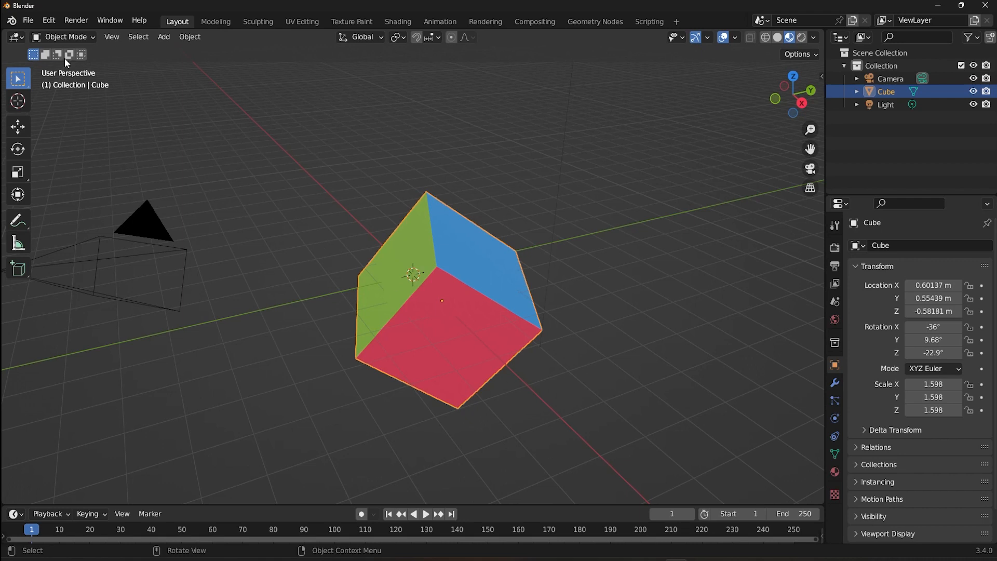
{"action": "left_click", "coordinate": [49, 19]}
{"action": "left_click", "coordinate": [63, 201]}
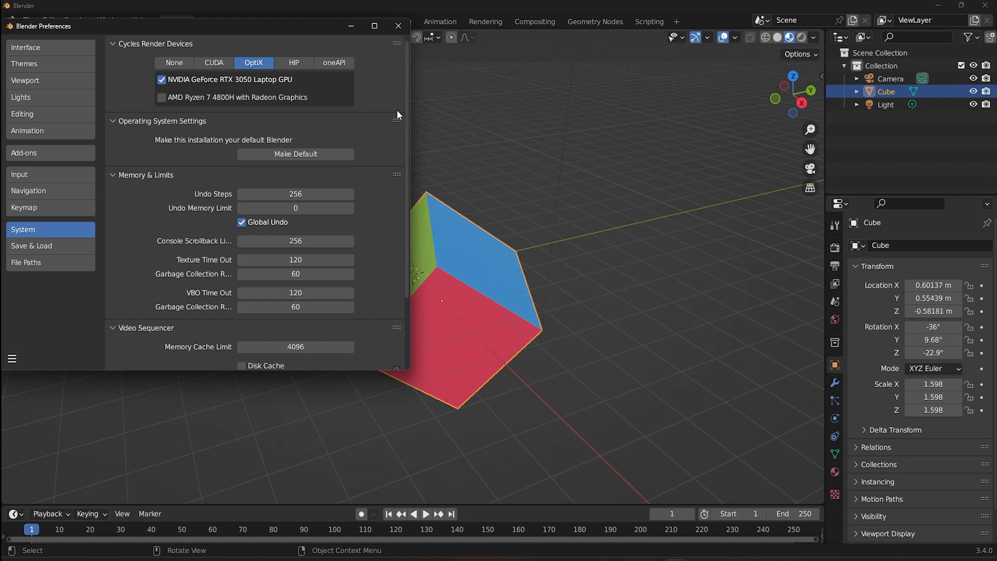
{"action": "left_click", "coordinate": [399, 26]}
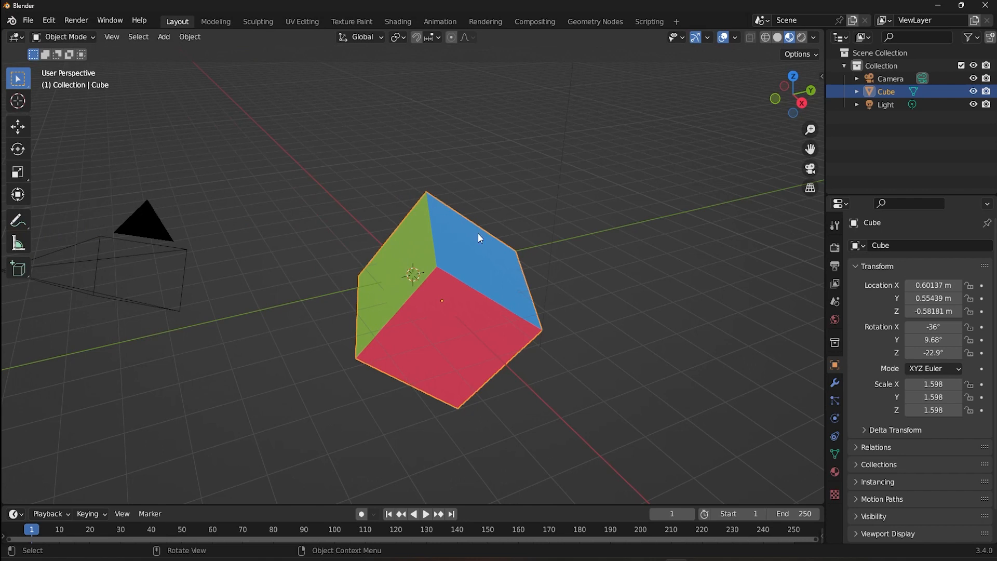
Review the object's Clear options, and clear the cube's location, scale and rotation.
{"action": "left_click", "coordinate": [194, 40]}
{"action": "mouse_move", "coordinate": [200, 95]}
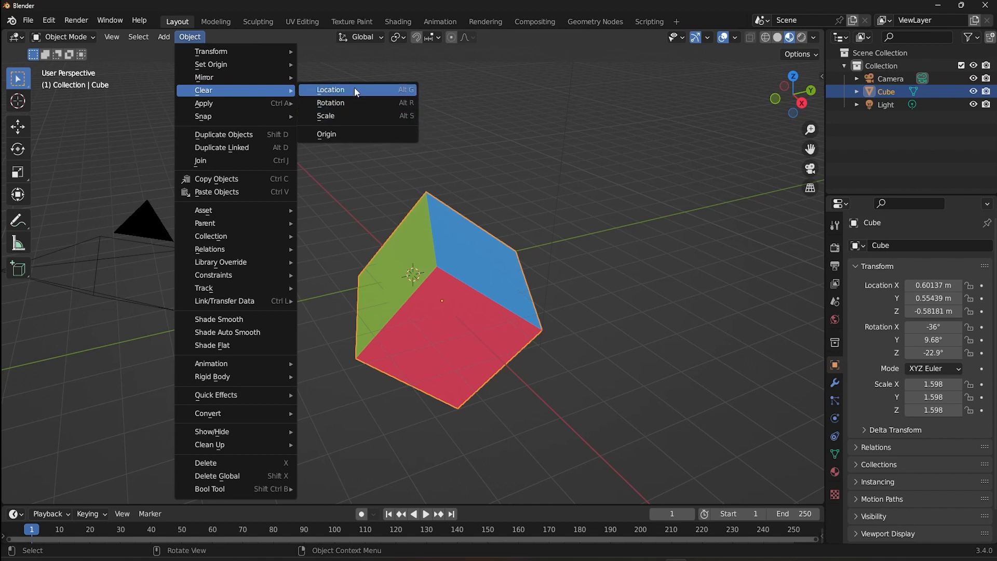
{"action": "left_click", "coordinate": [534, 158]}
{"action": "left_click", "coordinate": [472, 251]}
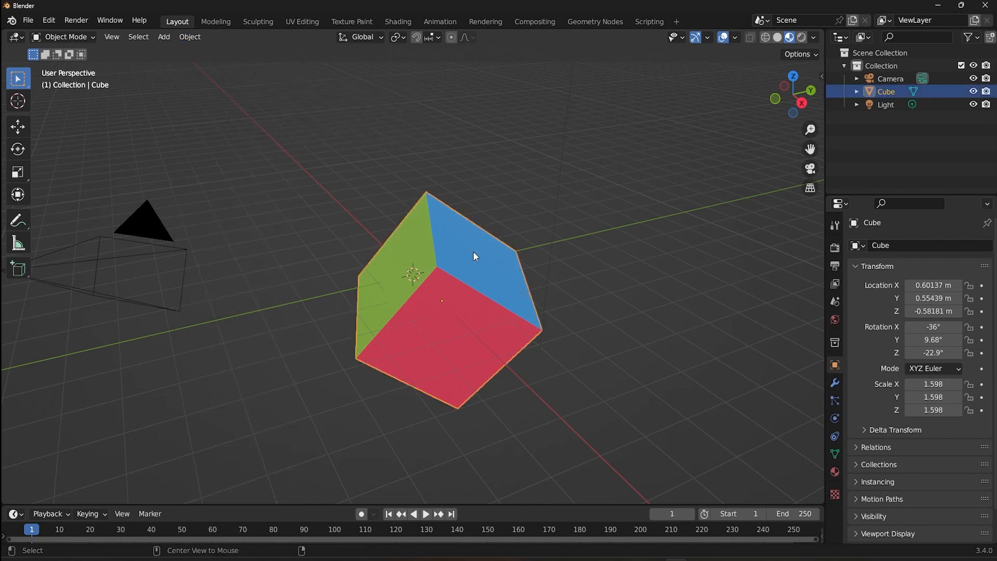
{"action": "key", "text": "alt+g"}
{"action": "key", "text": "alt+s"}
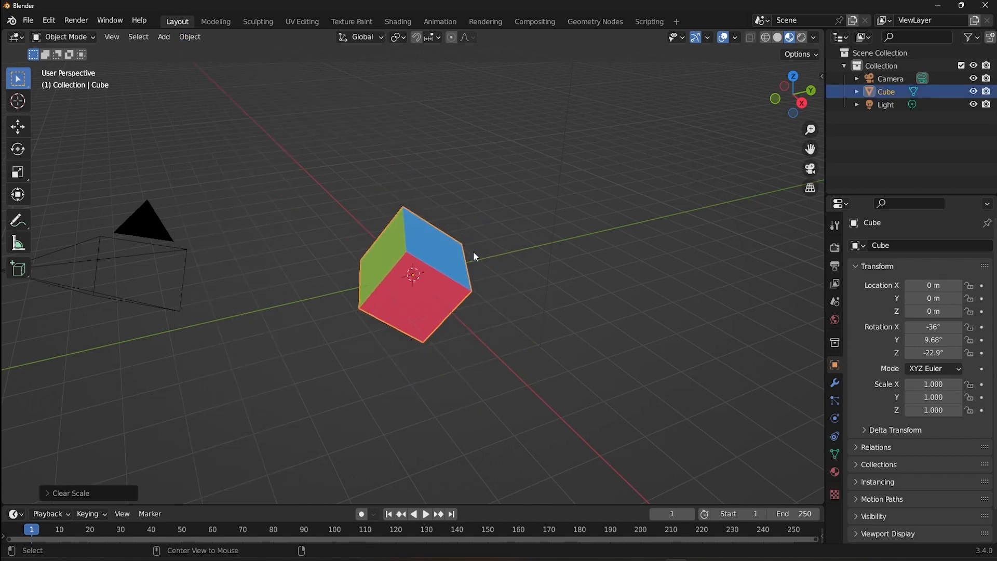
{"action": "key", "text": "alt+r"}
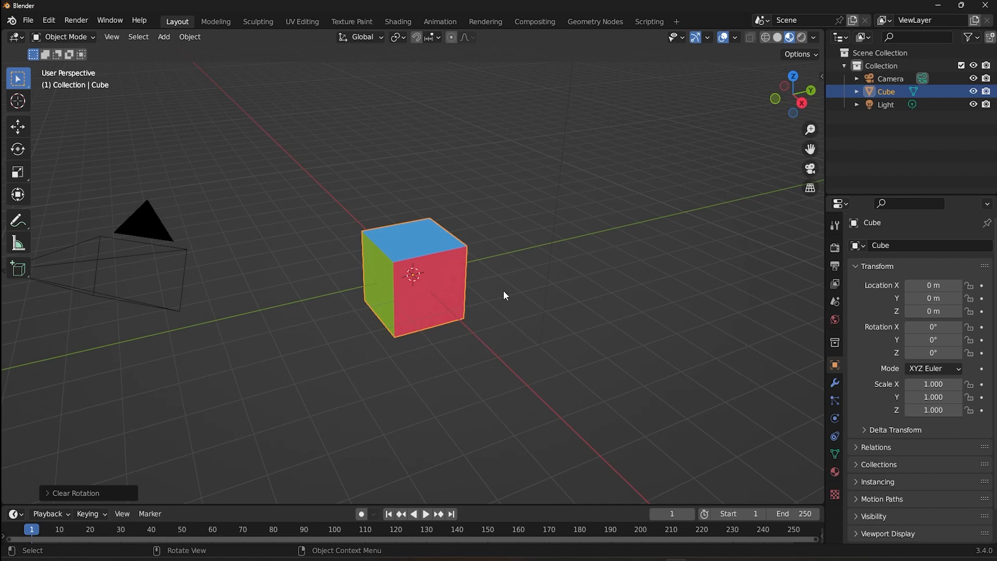
Move the cube freely to about X -0.67 m, Y 1.55 m, Z 2.51 m, and clear its location.
{"action": "key", "text": "g"}
{"action": "left_click", "coordinate": [412, 239]}
{"action": "key", "text": "g"}
{"action": "left_click", "coordinate": [546, 180]}
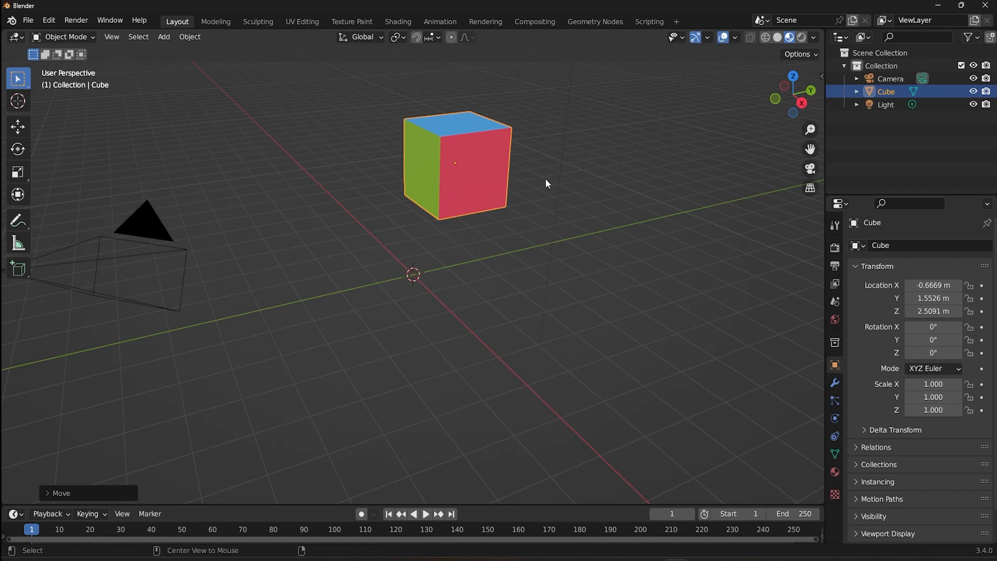
{"action": "key", "text": "alt+g"}
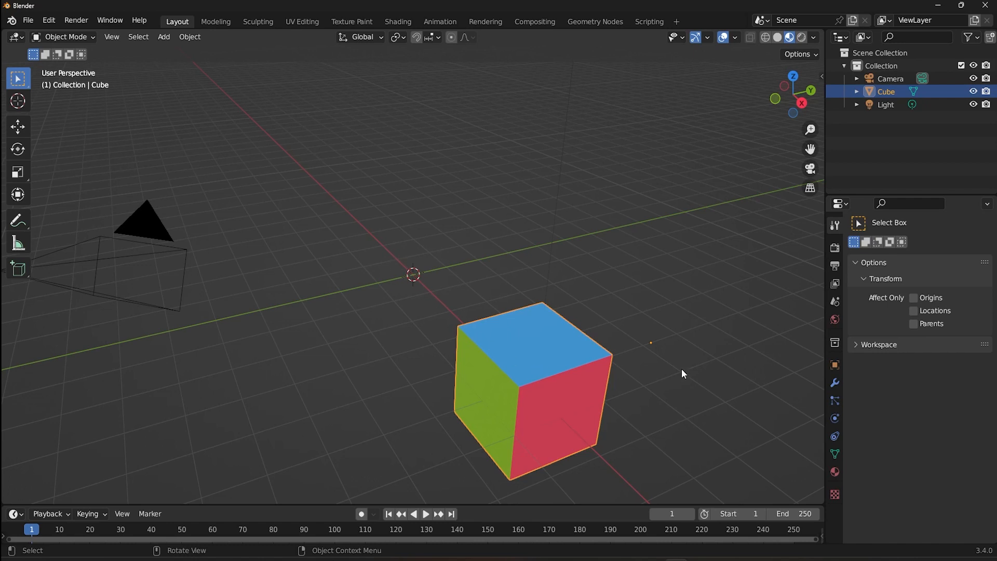
Return the cube to the world origin by clearing its location.
{"action": "key", "text": "alt+g"}
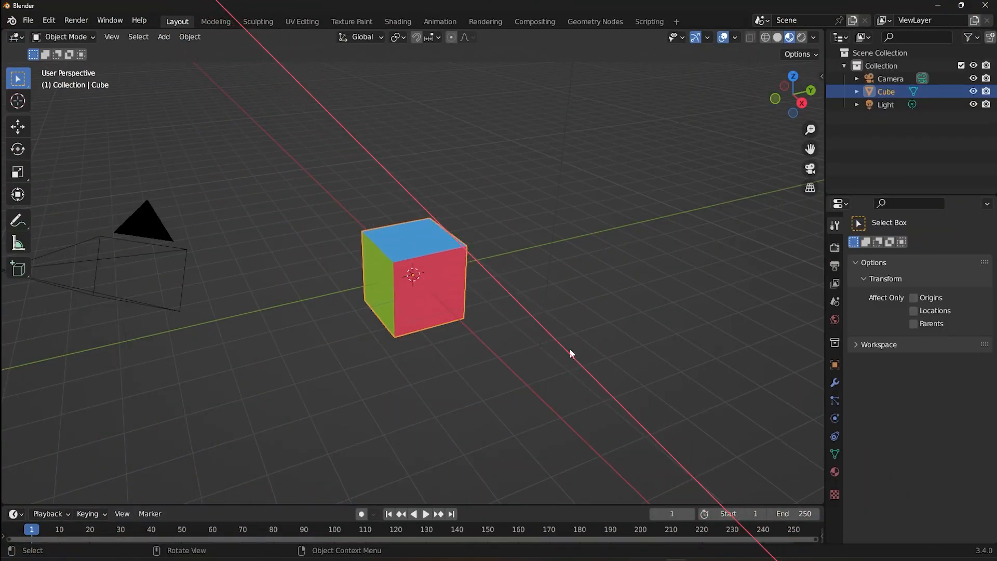
{"action": "left_click", "coordinate": [569, 350]}
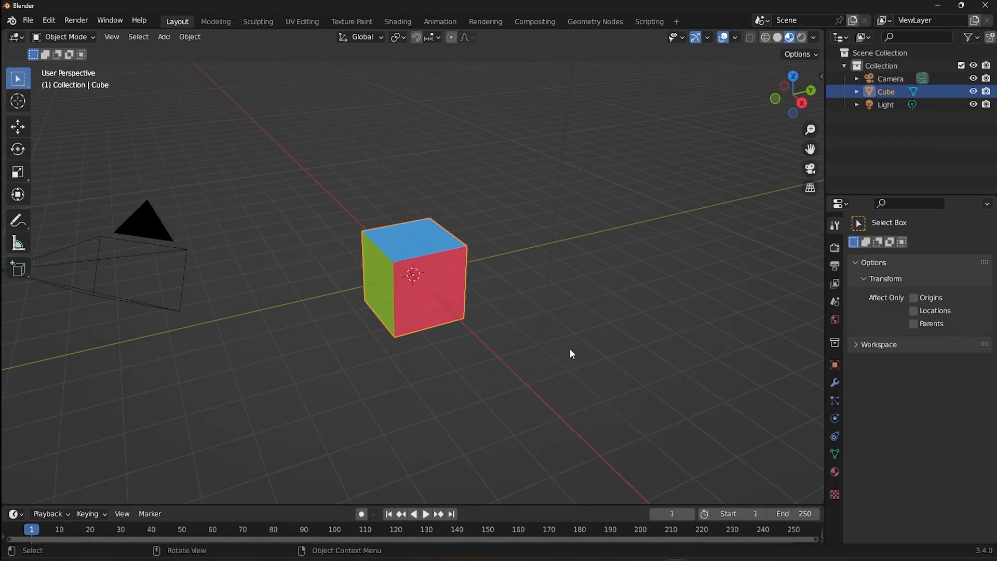